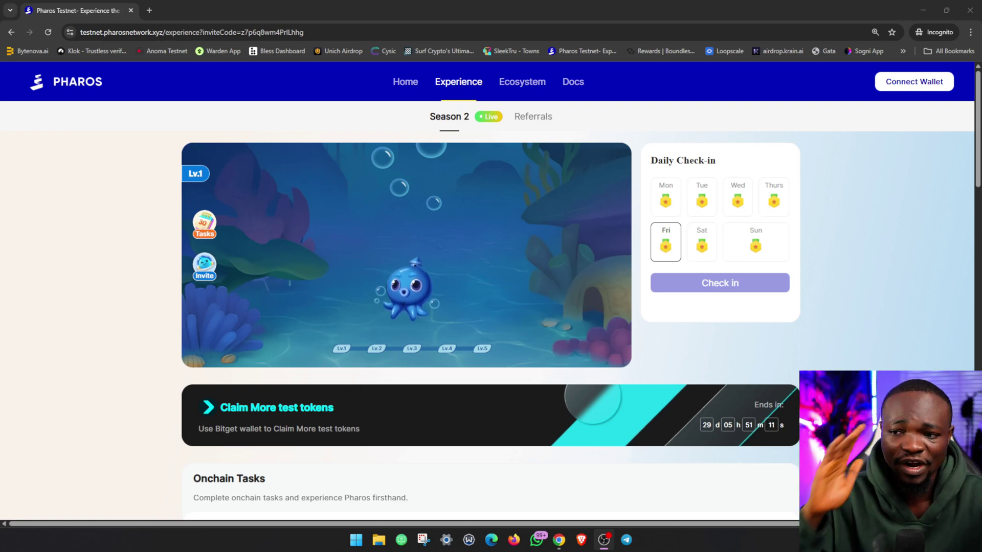
# Step: Open the wallet connection options on the Pharos testnet page, review the supported wallets, and close the incognito window
pyautogui.click(901, 84)
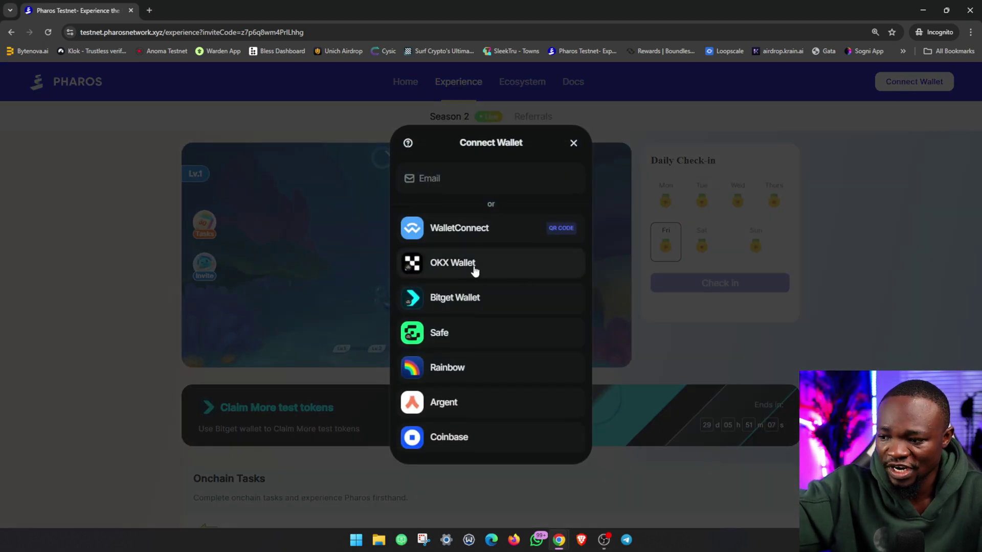
pyautogui.scroll(-1, 478, 307)
pyautogui.scroll(1, 480, 291)
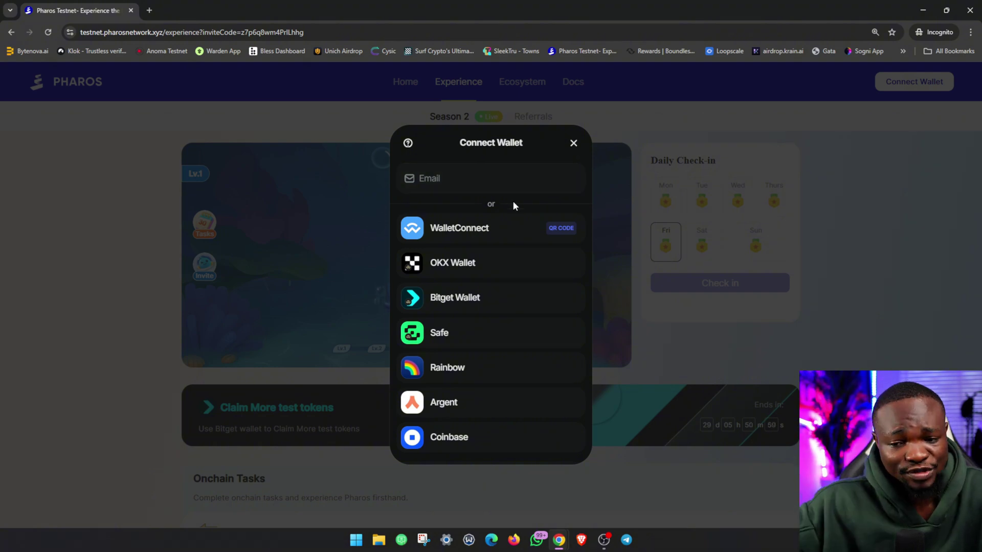
pyautogui.scroll(-1, 501, 302)
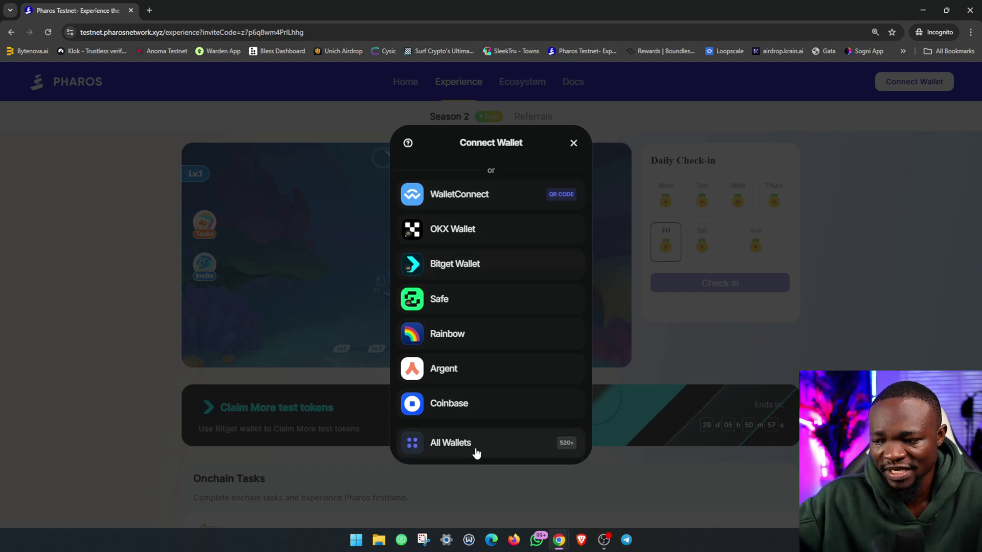
pyautogui.scroll(1, 492, 422)
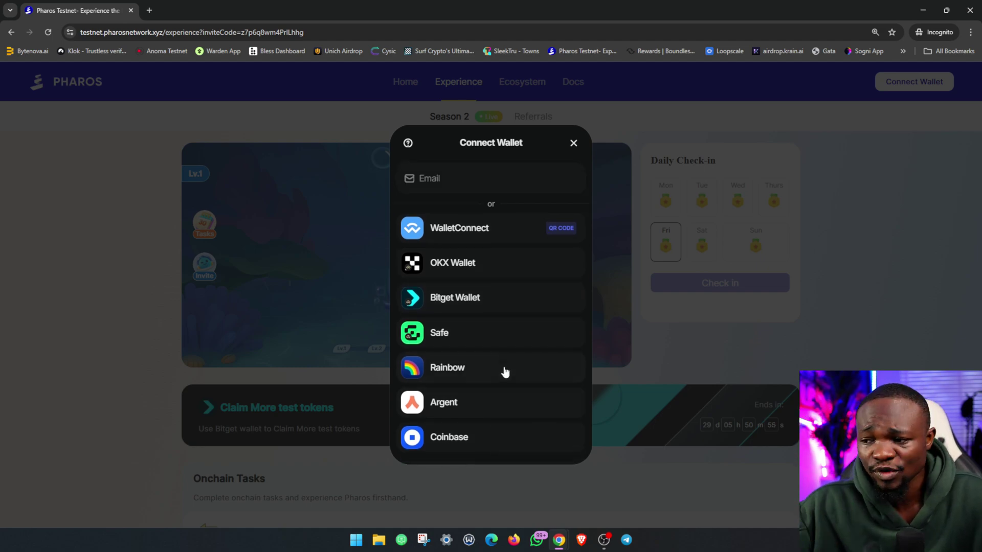
pyautogui.click(866, 240)
pyautogui.click(970, 11)
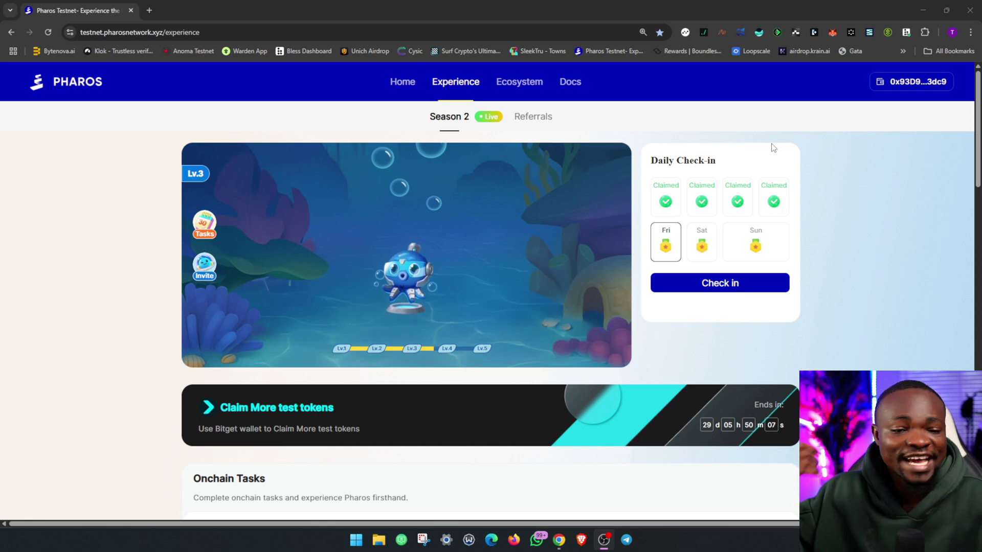
# Step: Review the level progress on the Experience page and complete Friday's daily check-in
pyautogui.scroll(5, 432, 323)
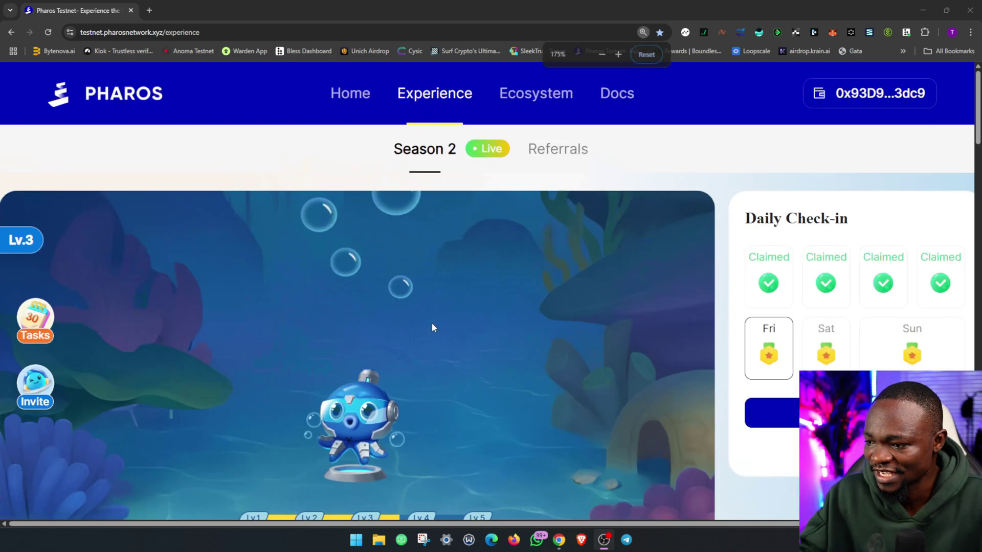
pyautogui.scroll(-2, 431, 323)
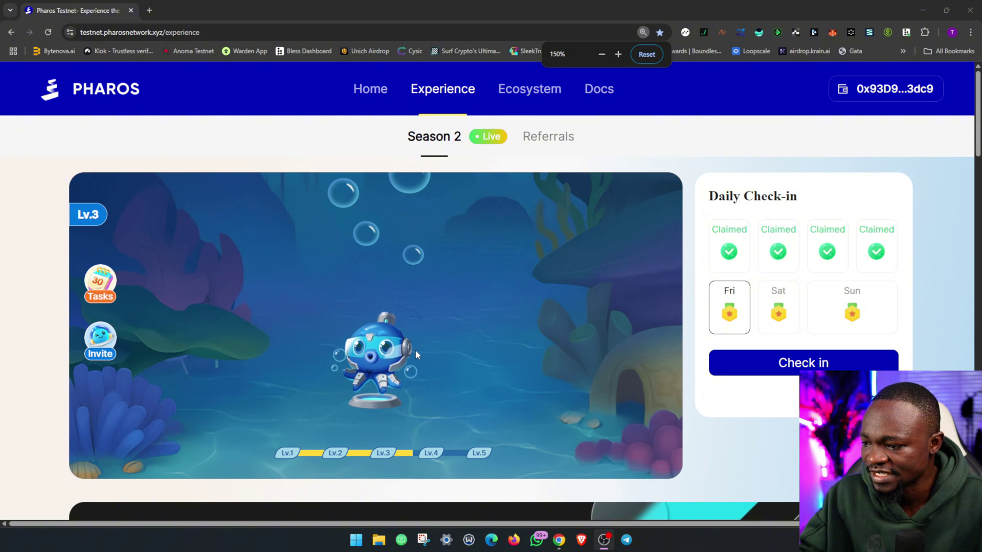
pyautogui.scroll(-1, 416, 374)
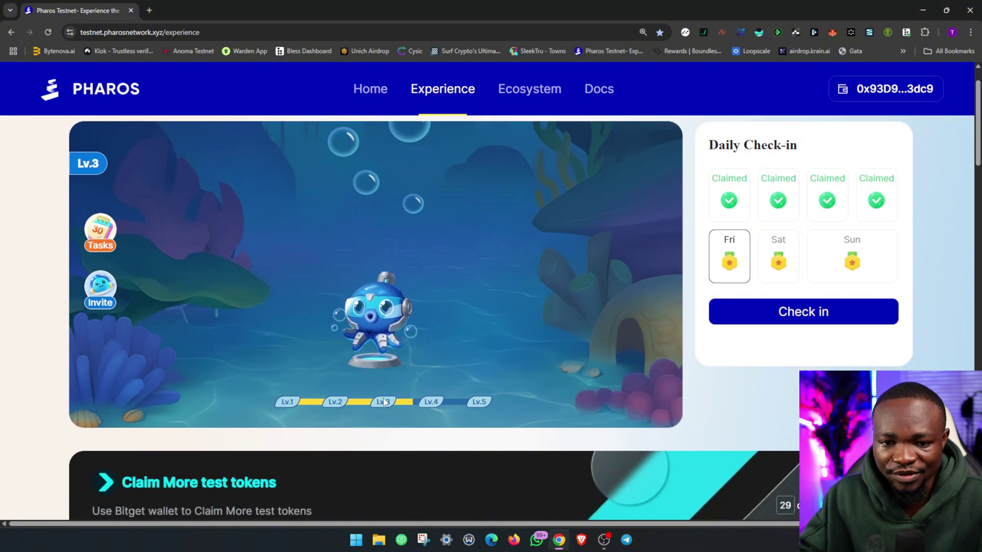
pyautogui.scroll(1, 386, 405)
pyautogui.scroll(-1, 386, 405)
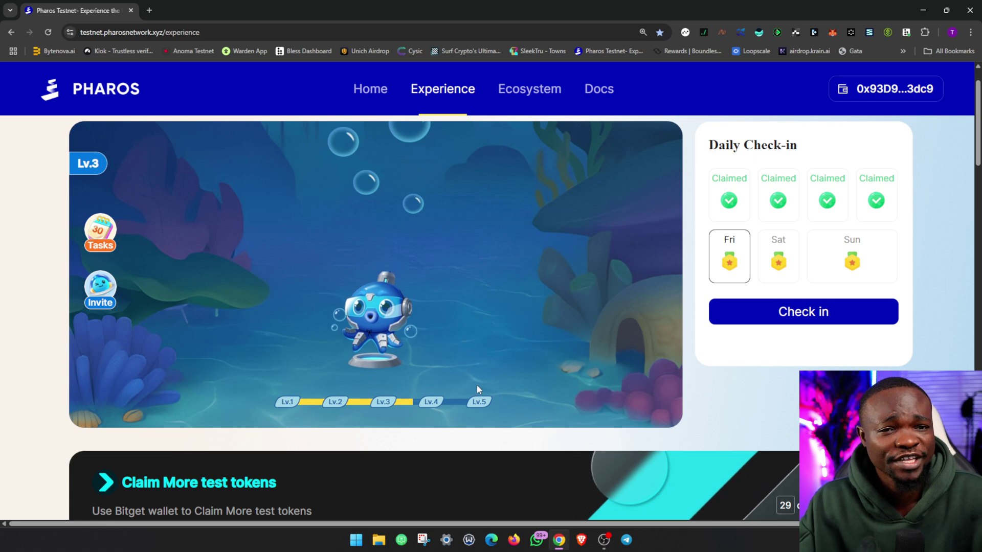
pyautogui.scroll(1, 477, 384)
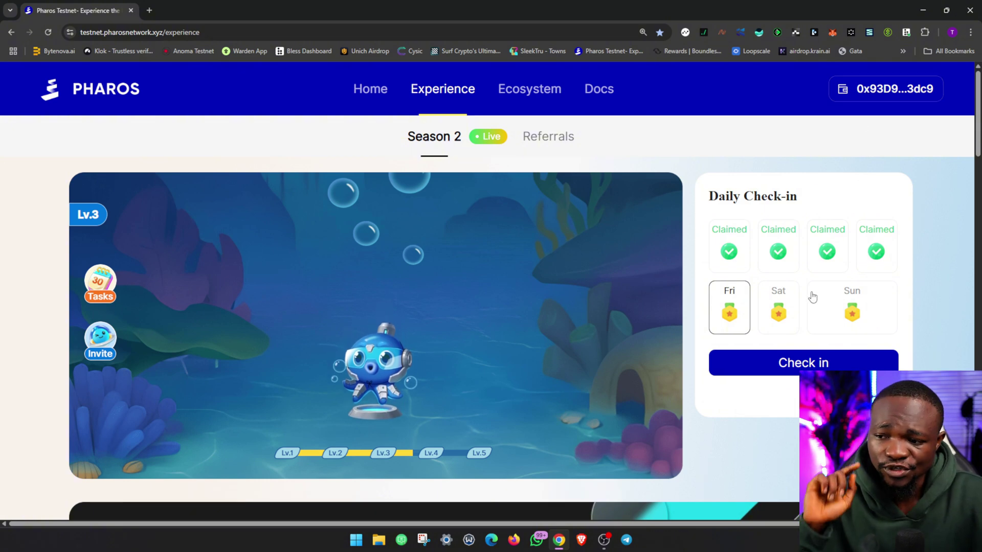
pyautogui.click(777, 359)
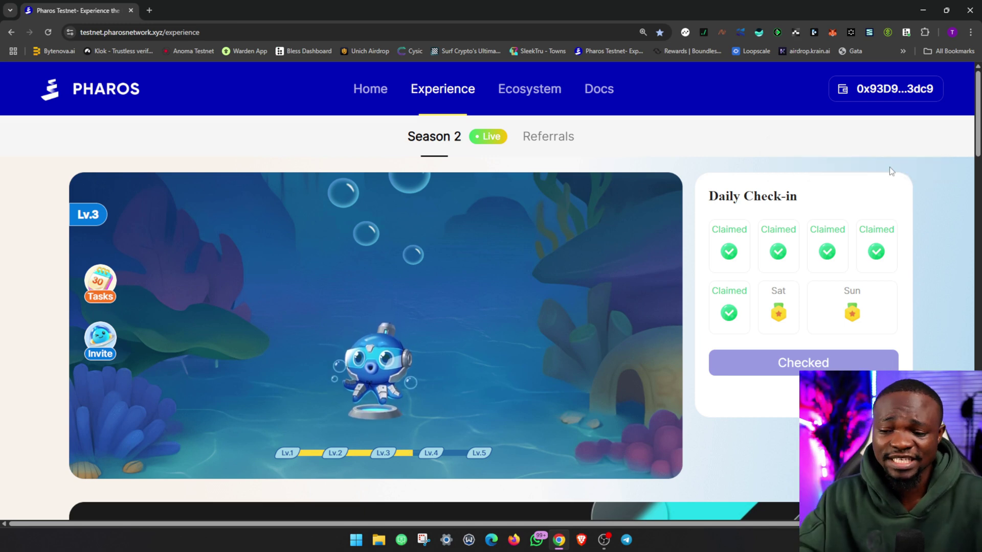
# Step: Look through the Onchain Tasks list, from Swap and Provide Liquidity down to Collect NFTs
pyautogui.scroll(-4, 859, 210)
pyautogui.scroll(-5, 684, 240)
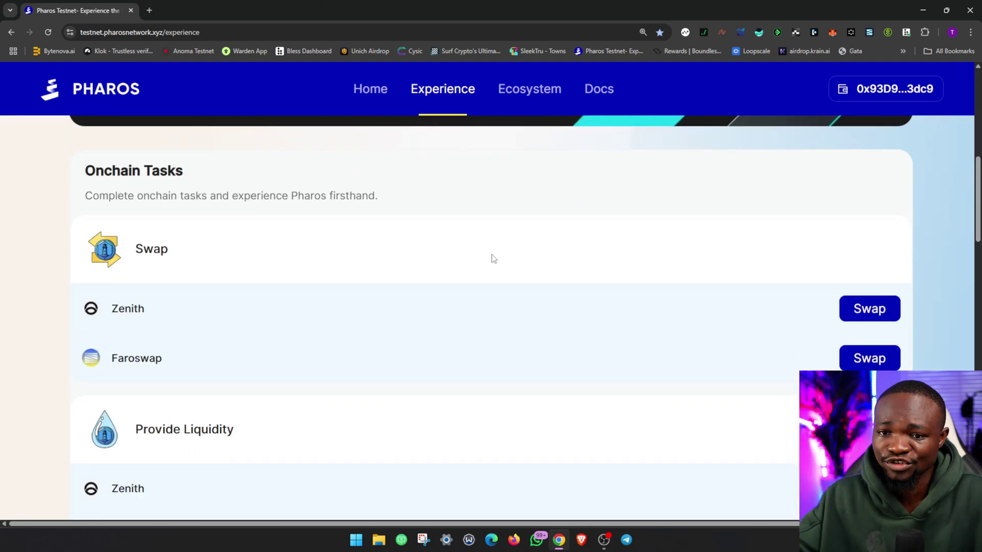
pyautogui.scroll(-10, 156, 233)
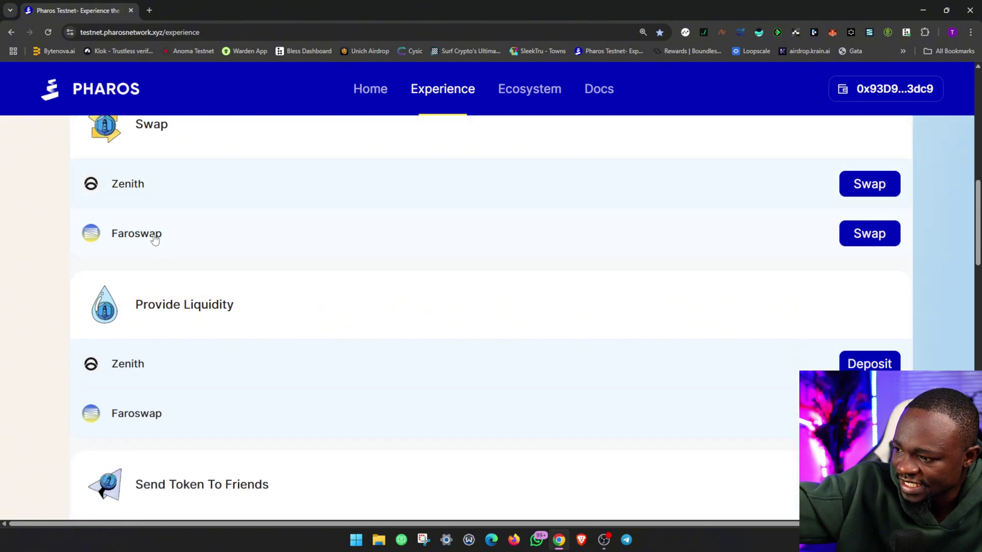
pyautogui.scroll(-12, 153, 255)
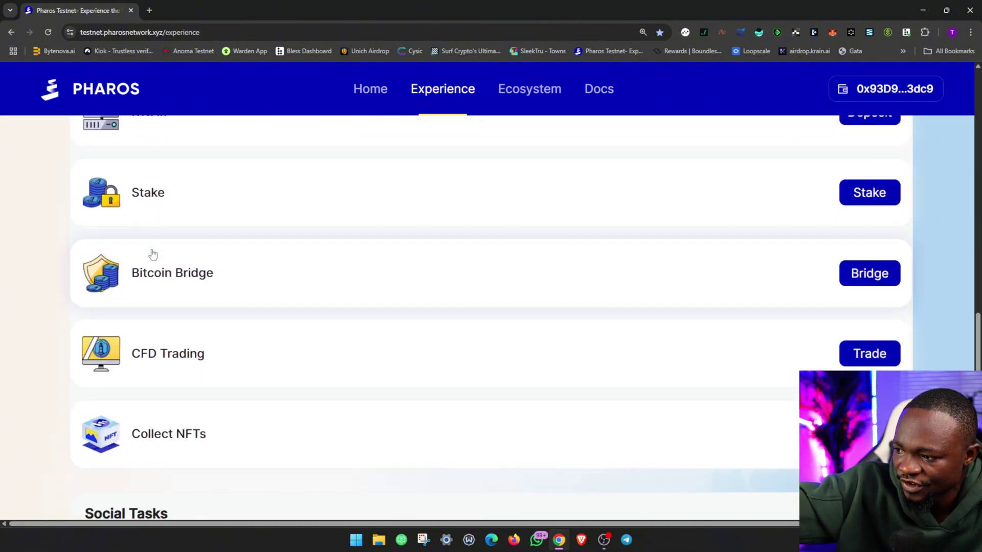
pyautogui.scroll(-6, 152, 250)
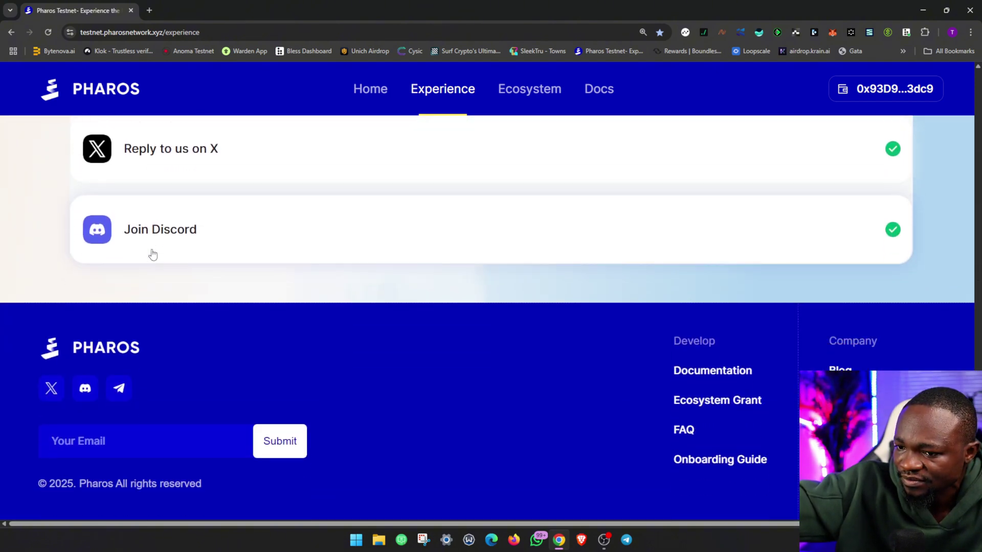
# Step: Review the Social Tasks for following, retweeting and replying on X and for joining Discord
pyautogui.scroll(4, 153, 254)
pyautogui.scroll(1, 153, 253)
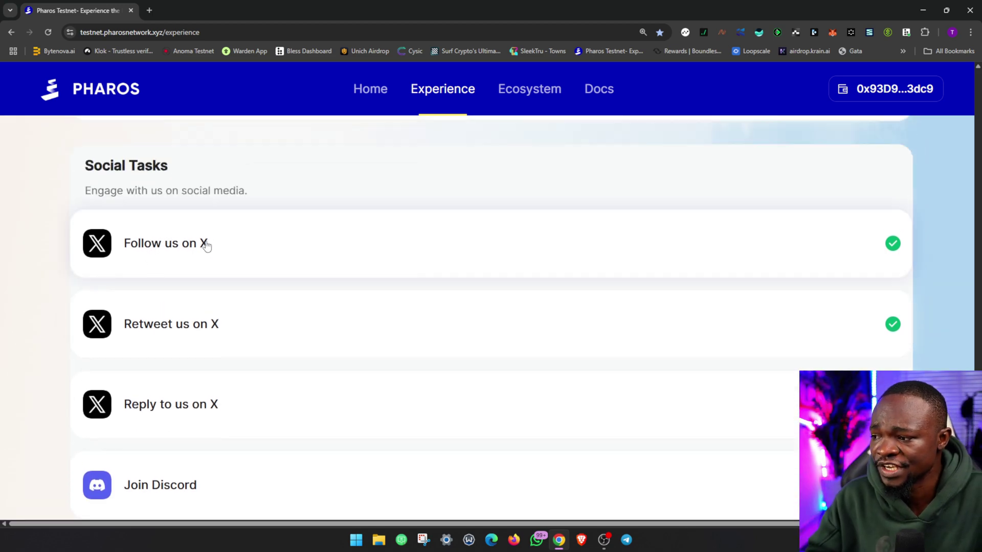
pyautogui.scroll(1, 75, 195)
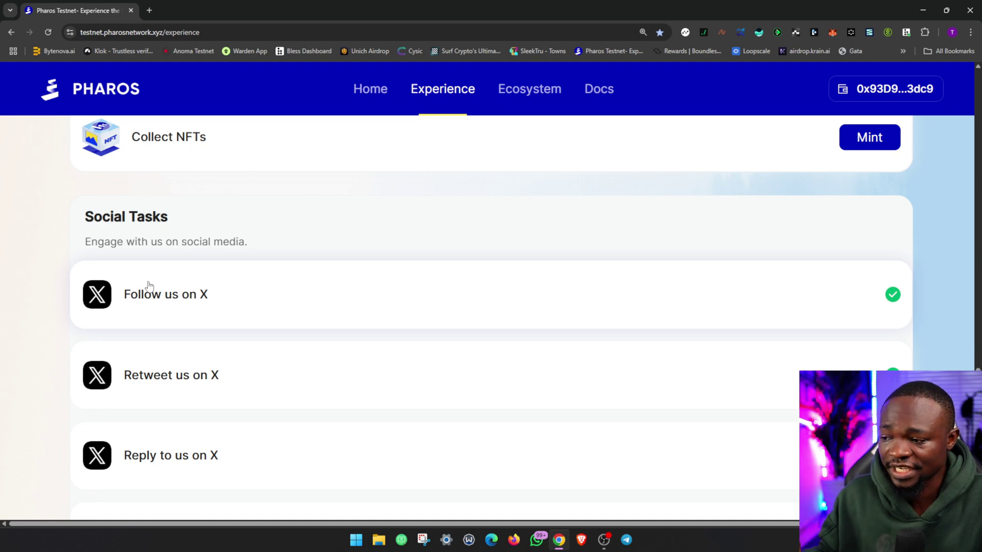
pyautogui.scroll(-1, 149, 286)
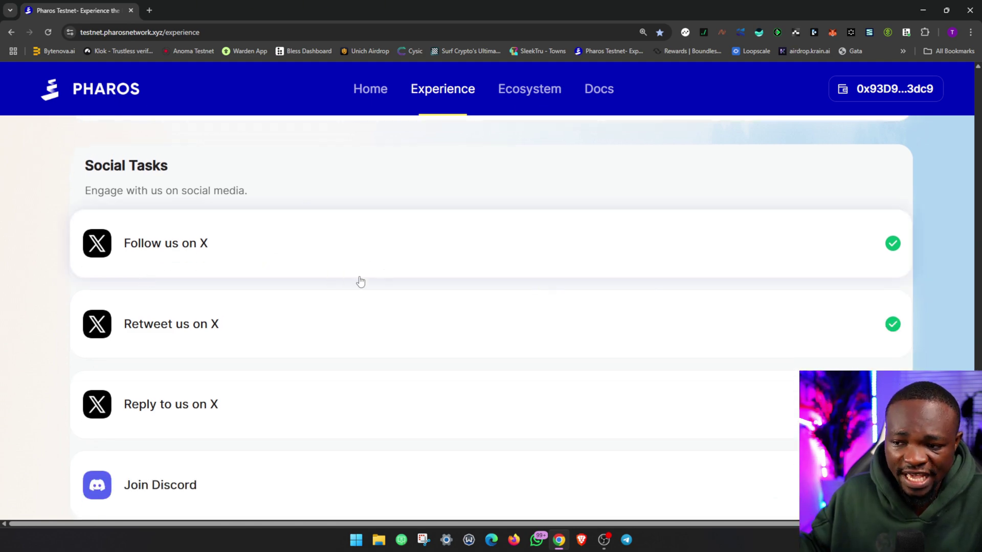
pyautogui.scroll(-2, 205, 346)
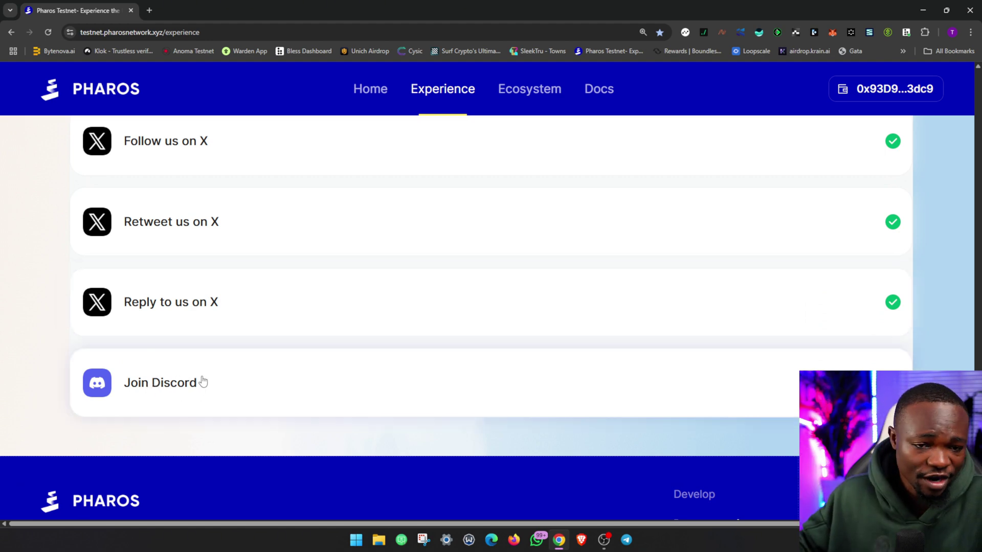
pyautogui.scroll(2, 203, 383)
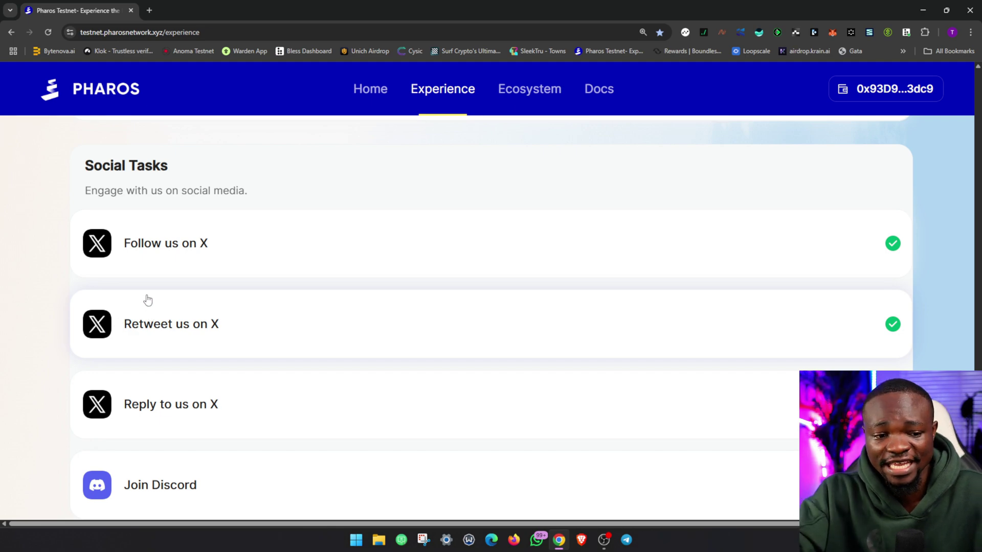
pyautogui.scroll(-1, 147, 311)
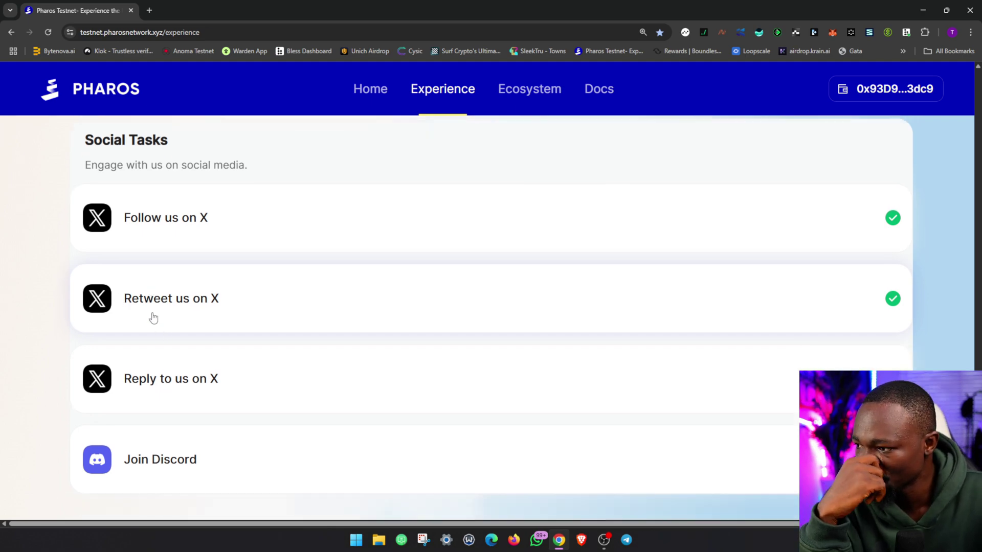
pyautogui.scroll(-3, 154, 333)
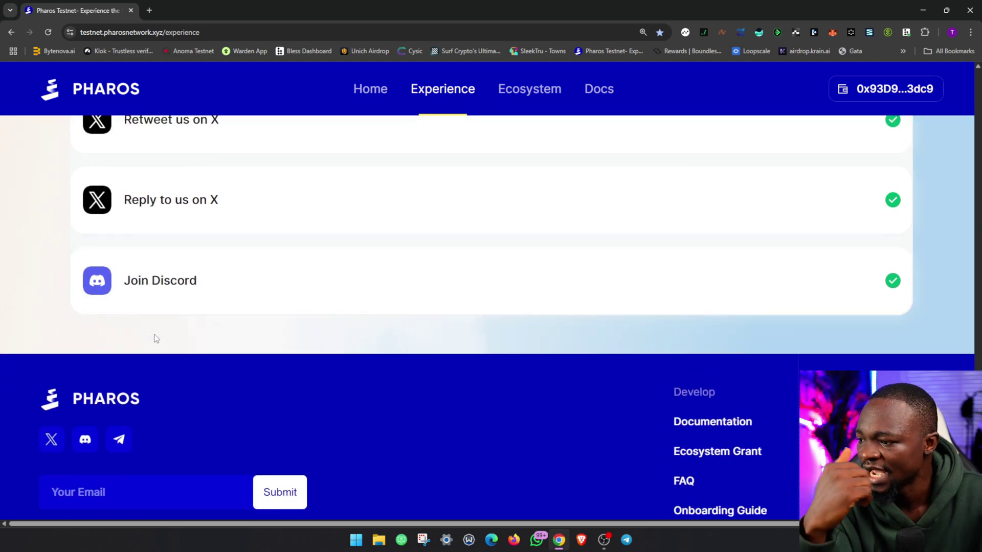
# Step: Return to the start of Onchain Tasks and examine the Zenith and Faroswap entries under Swap and Provide Liquidity
pyautogui.scroll(10, 155, 333)
pyautogui.scroll(15, 156, 333)
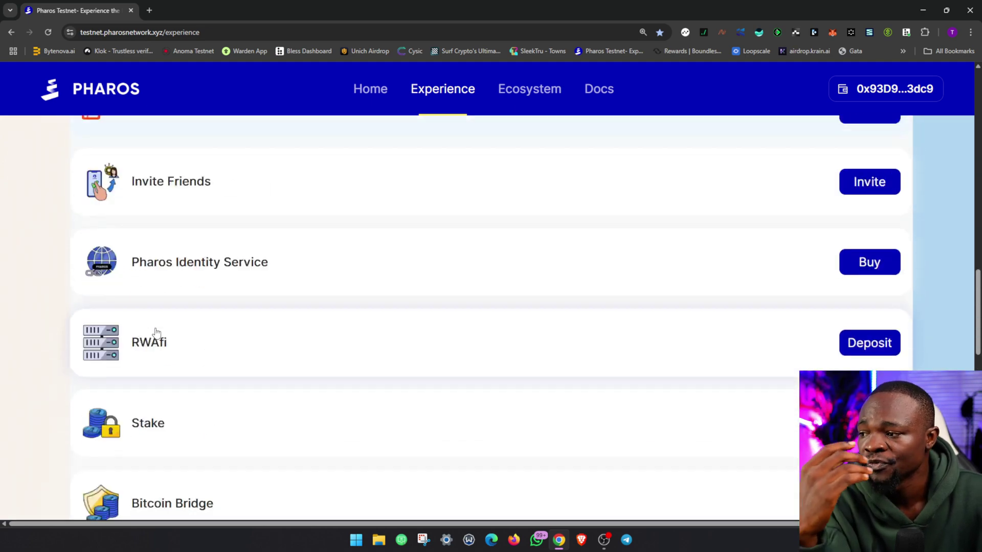
pyautogui.scroll(2, 153, 324)
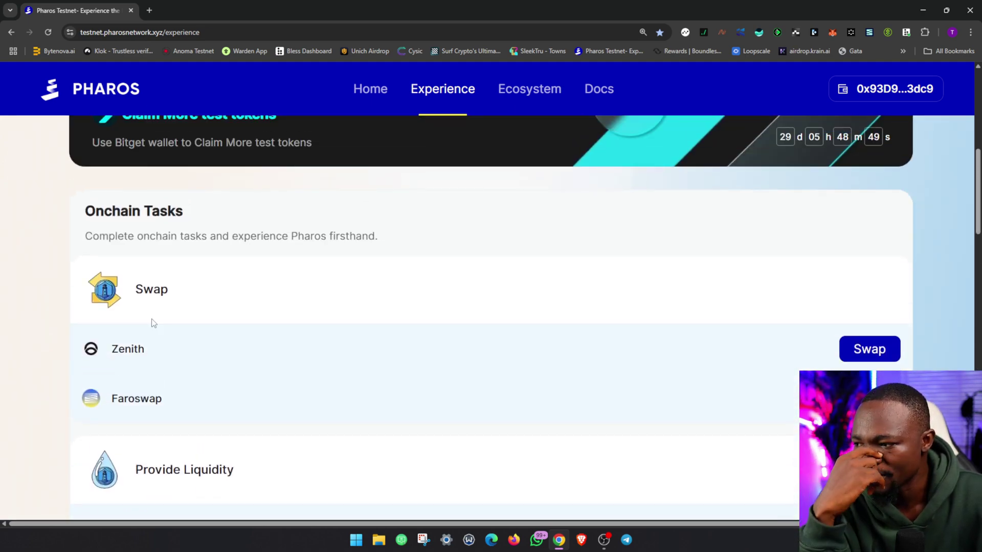
pyautogui.scroll(-3, 160, 332)
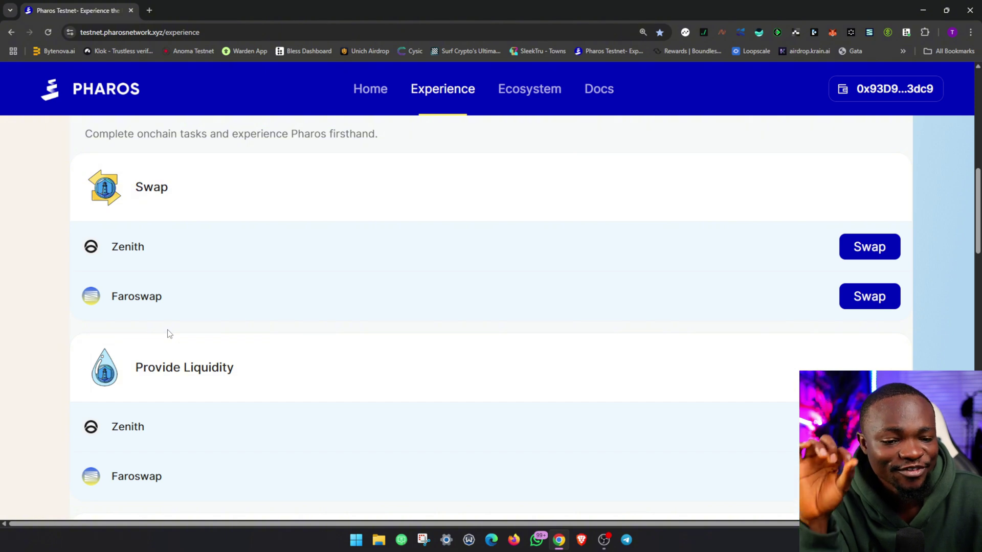
pyautogui.scroll(3, 111, 337)
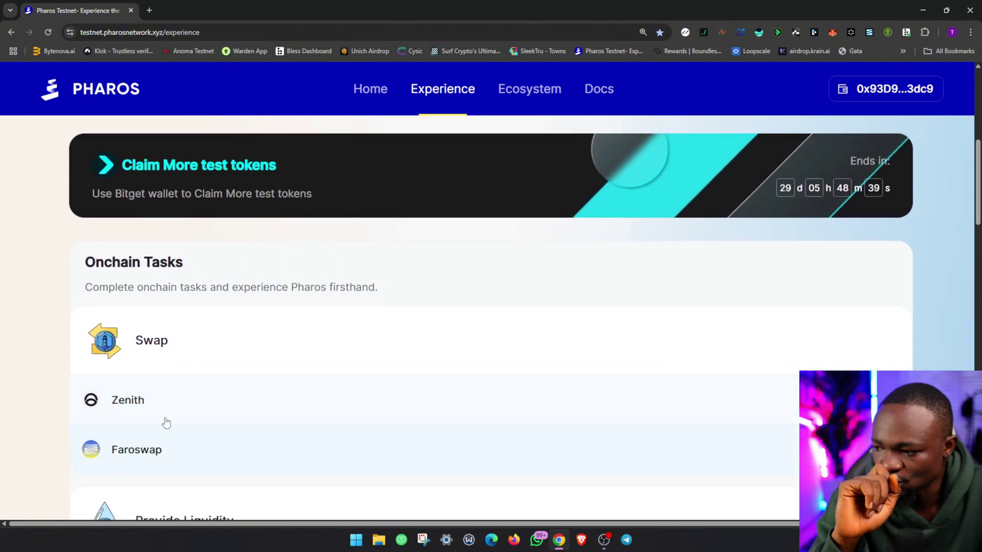
pyautogui.scroll(-1, 166, 424)
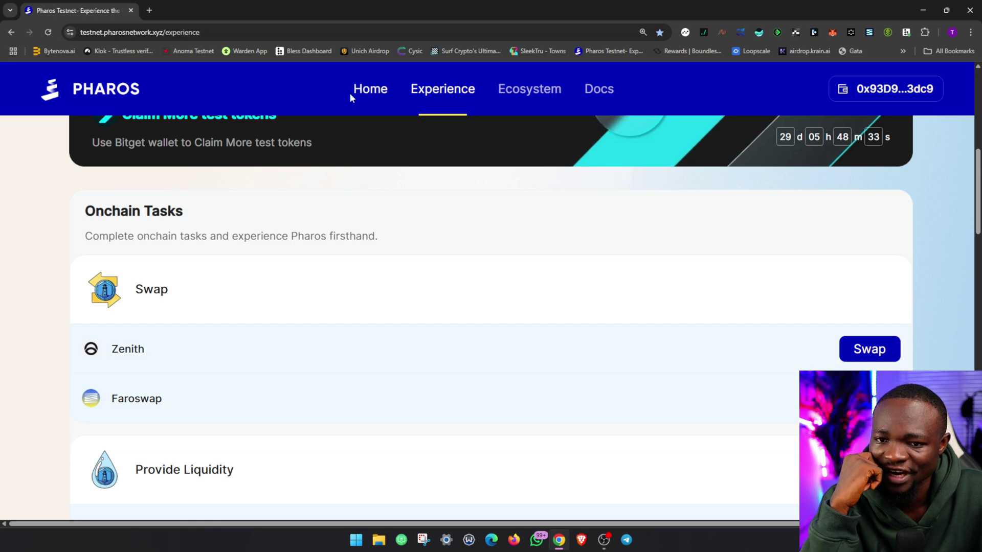
# Step: Open the Home page and review the claim limit under Claim Testnet Tokens in Get Started
pyautogui.click(373, 94)
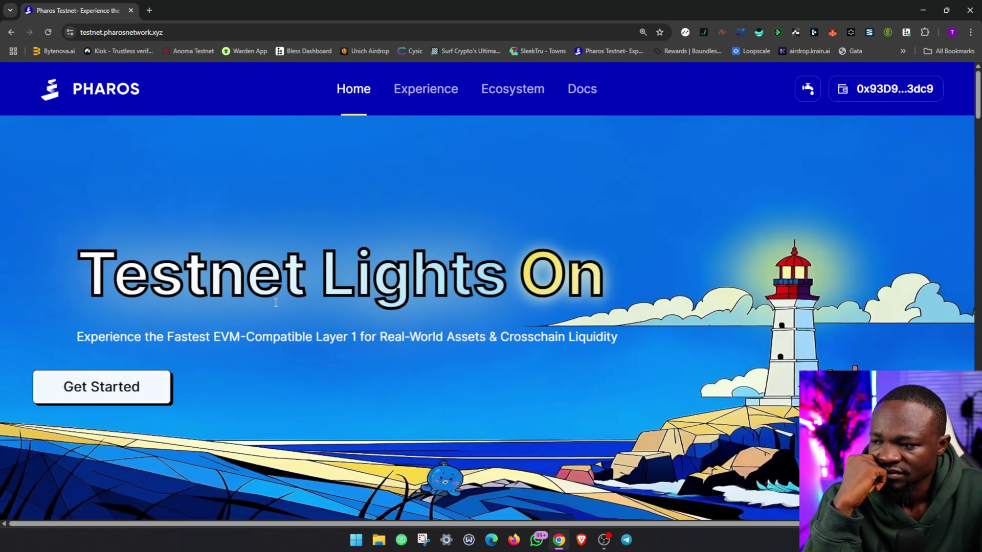
pyautogui.scroll(-10, 283, 349)
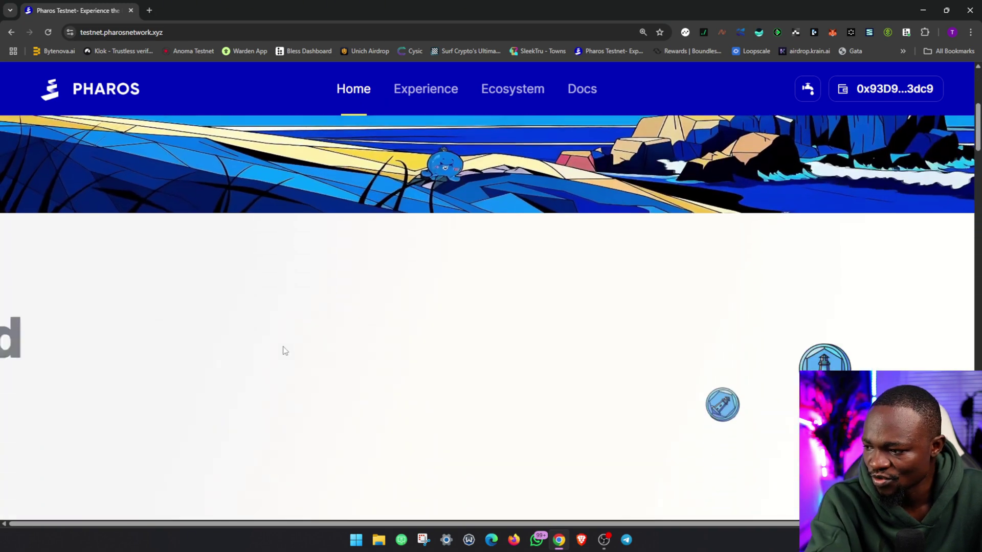
pyautogui.scroll(2, 195, 295)
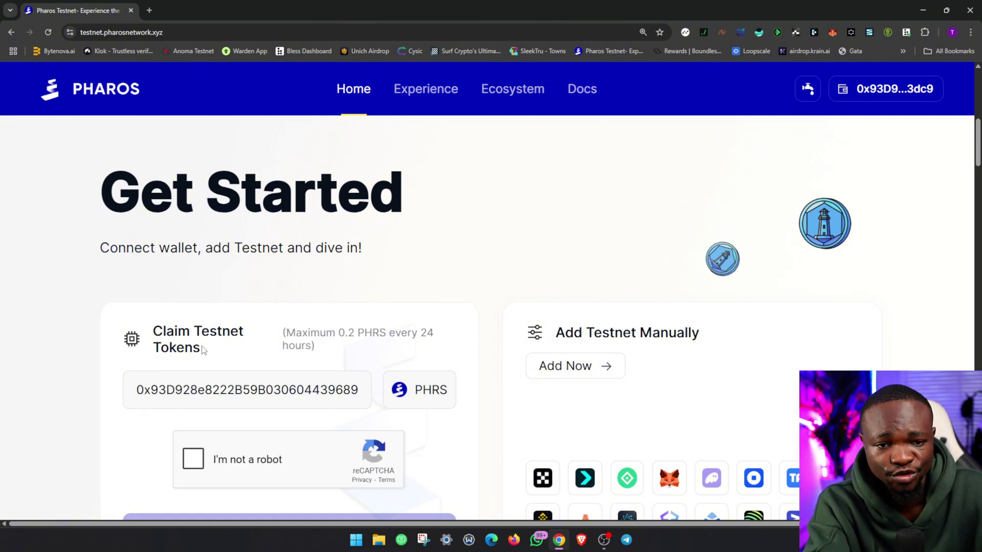
pyautogui.scroll(-1, 199, 412)
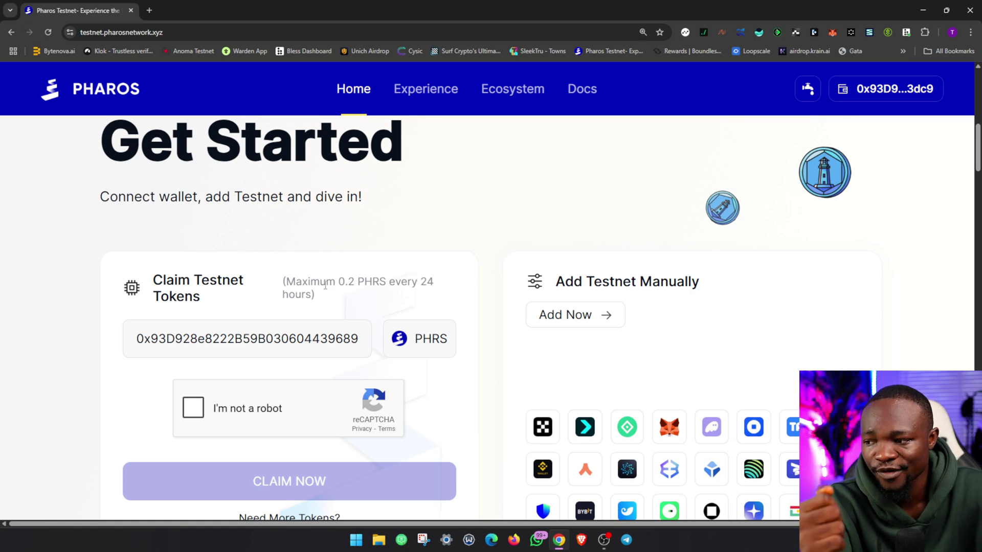
pyautogui.moveTo(291, 281); pyautogui.dragTo(329, 282)
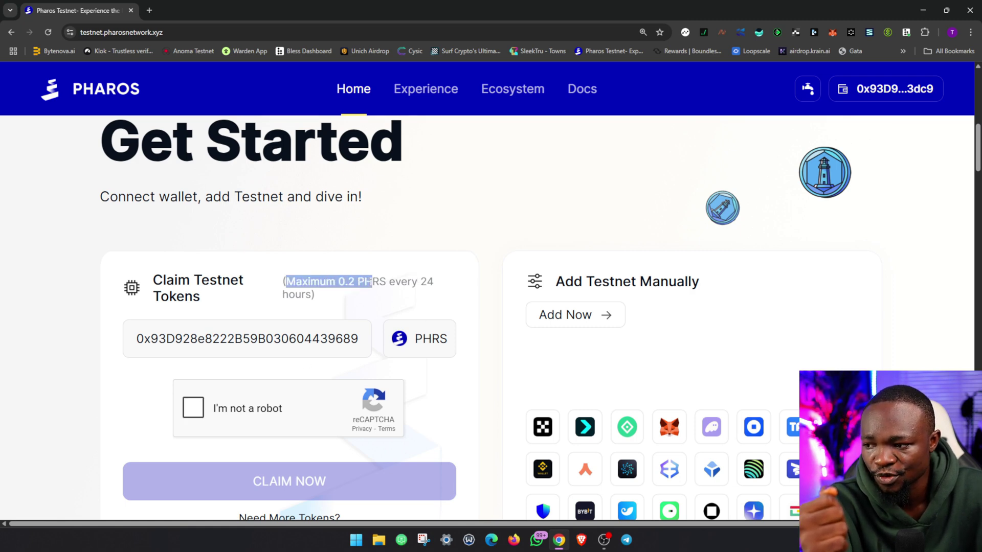
pyautogui.moveTo(426, 279); pyautogui.dragTo(309, 321)
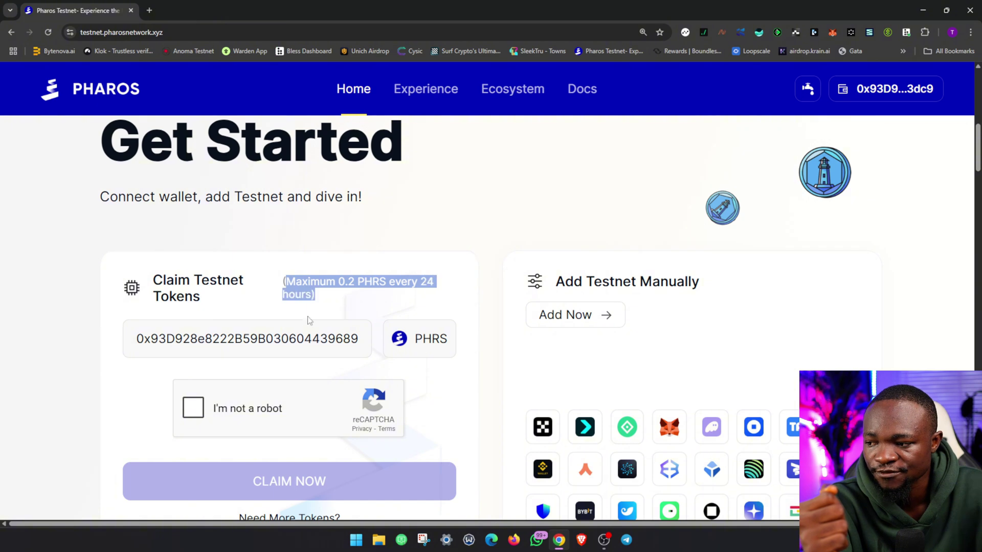
pyautogui.click(317, 321)
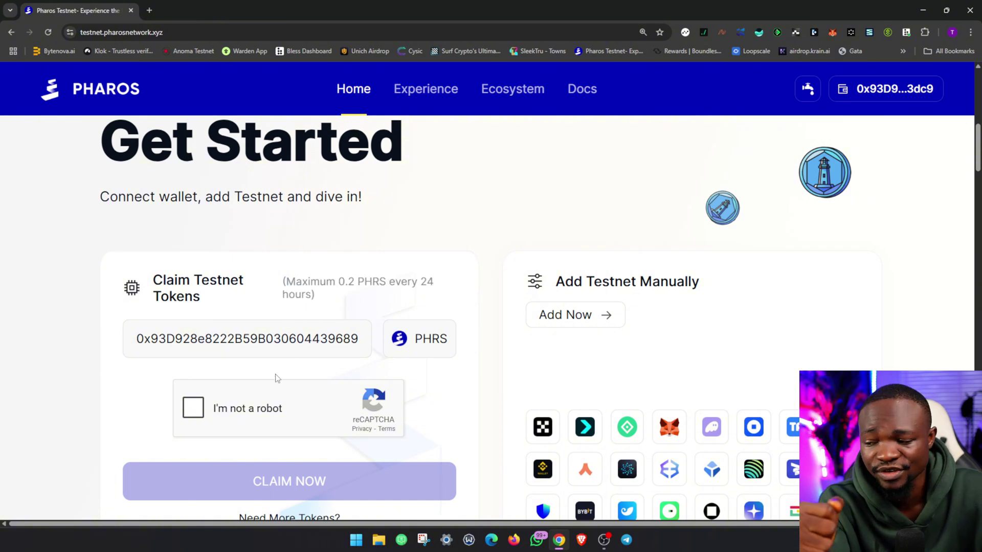
# Step: Pass the reCAPTCHA by selecting the crosswalk squares and claim the PHRS testnet tokens
pyautogui.click(203, 407)
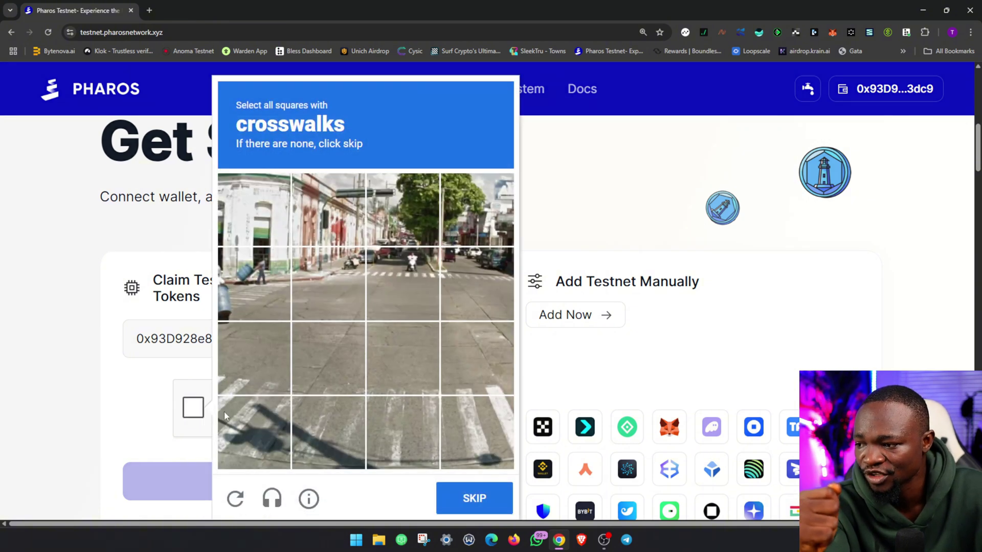
pyautogui.click(268, 430)
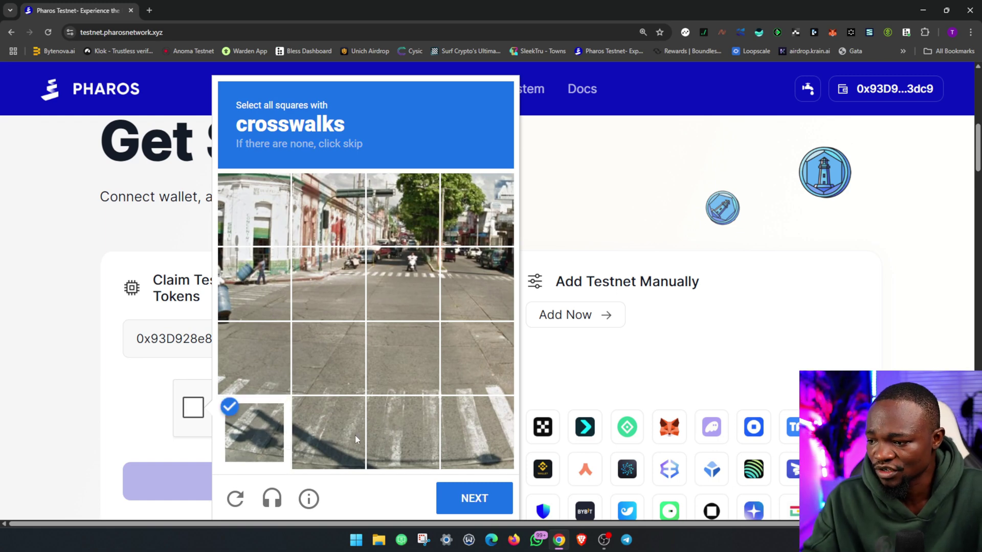
pyautogui.click(353, 435)
pyautogui.click(417, 436)
pyautogui.click(502, 435)
pyautogui.click(474, 498)
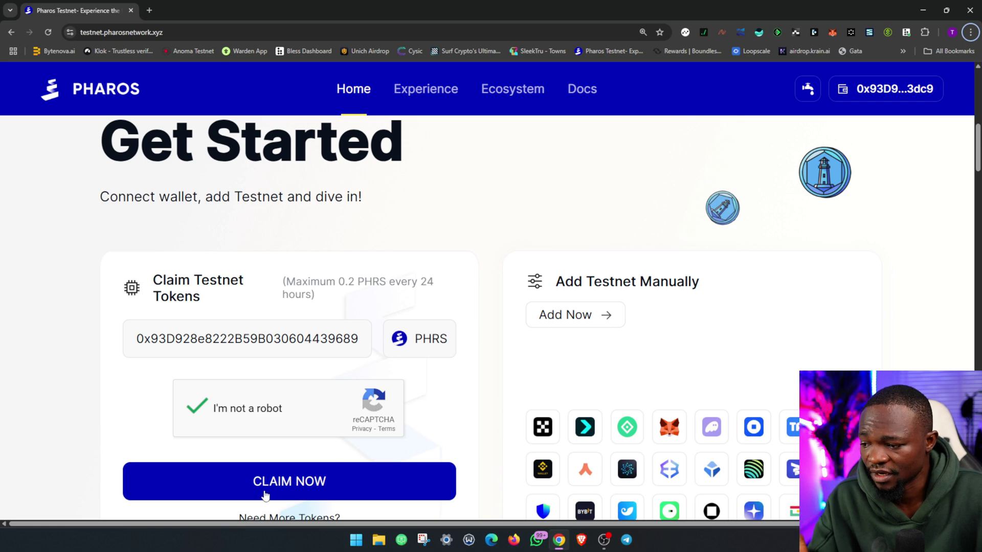
pyautogui.click(303, 483)
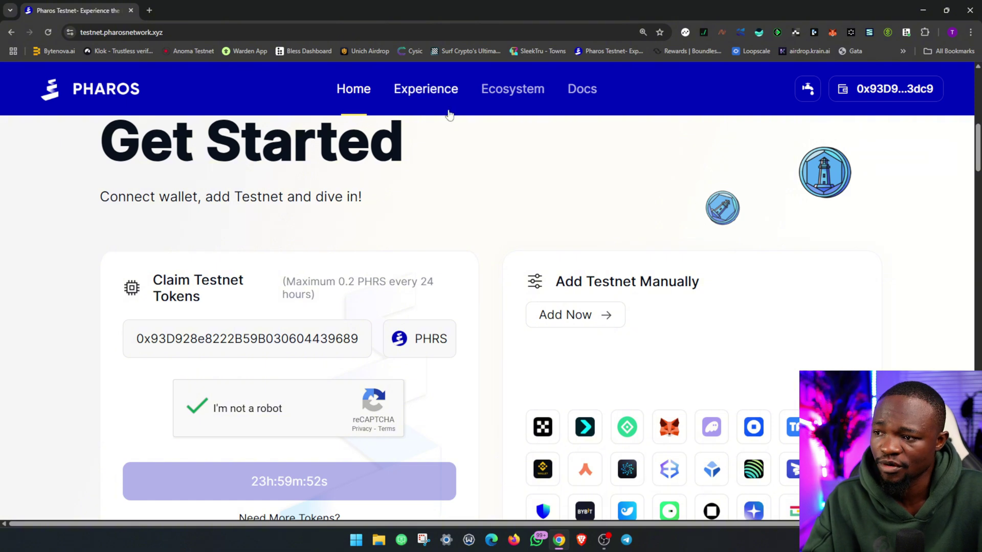
# Step: Return to the Experience page and open the Zenith entry of the Swap task under Onchain Tasks
pyautogui.click(400, 88)
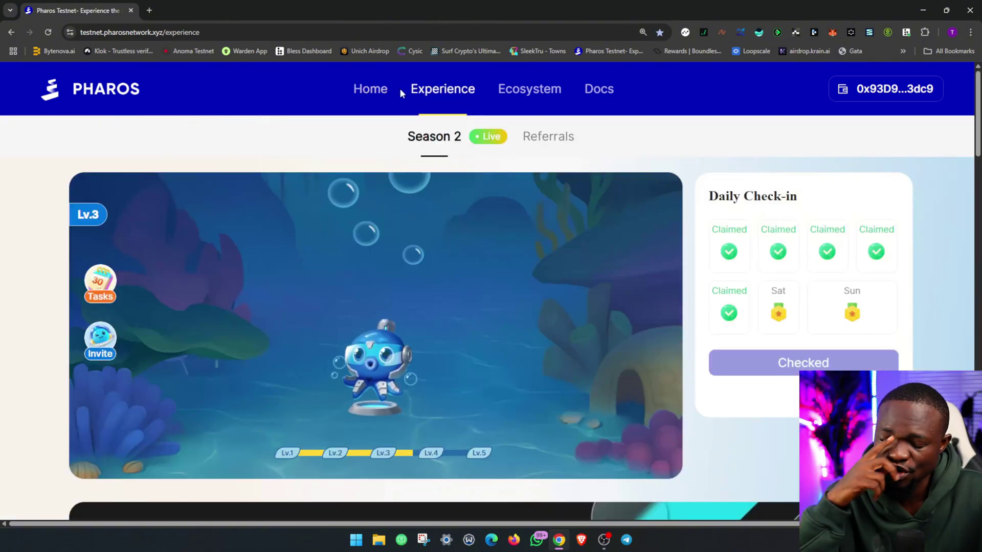
pyautogui.scroll(-7, 527, 276)
pyautogui.scroll(-2, 528, 283)
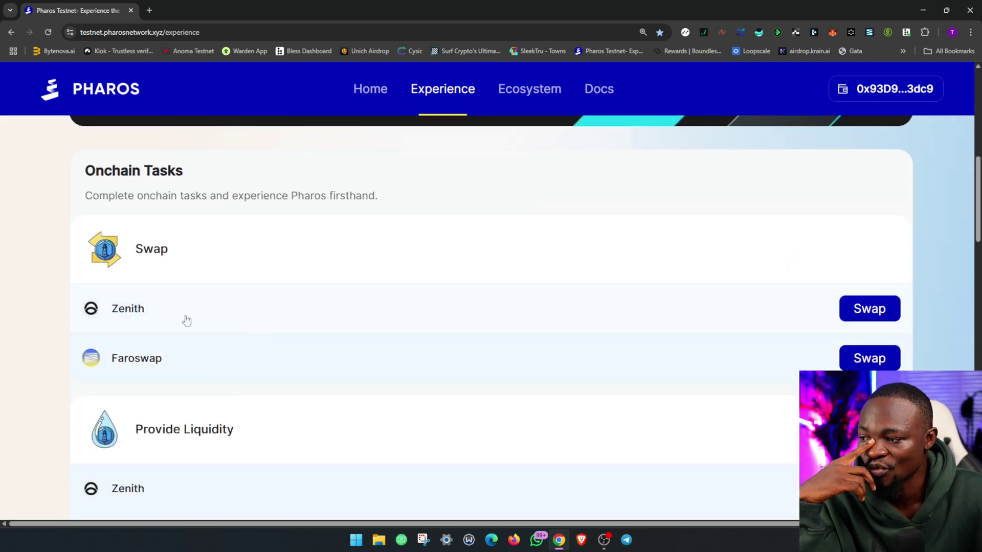
pyautogui.scroll(-3, 179, 266)
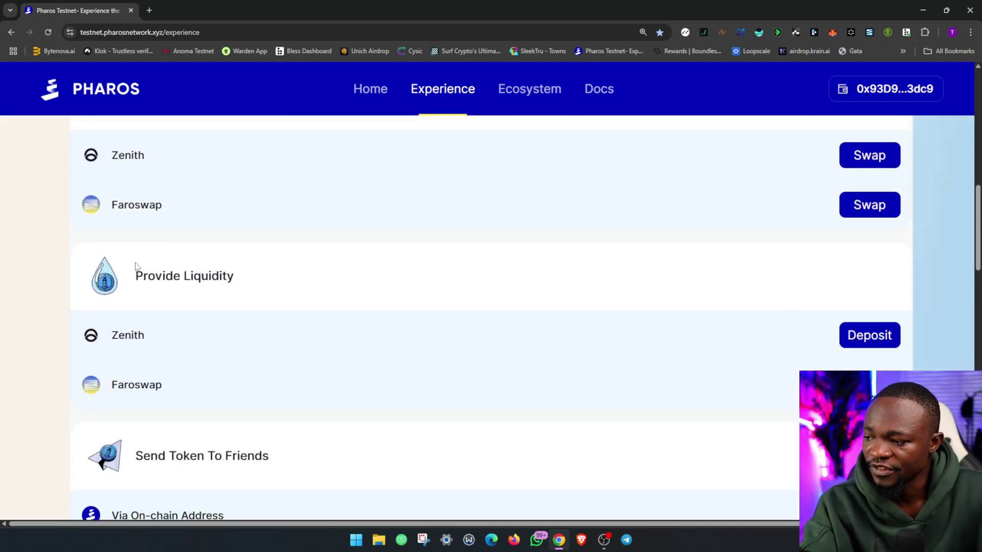
pyautogui.scroll(2, 141, 266)
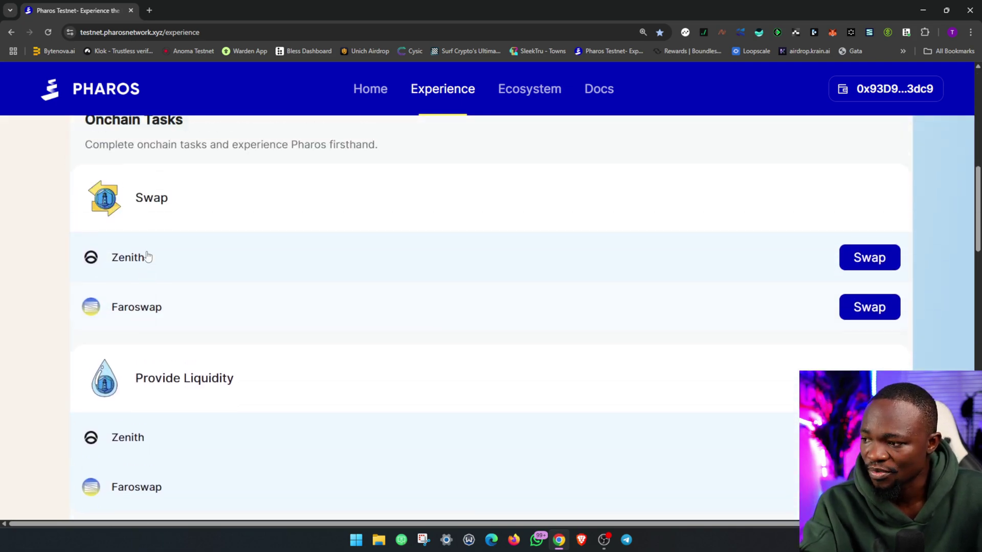
pyautogui.click(852, 265)
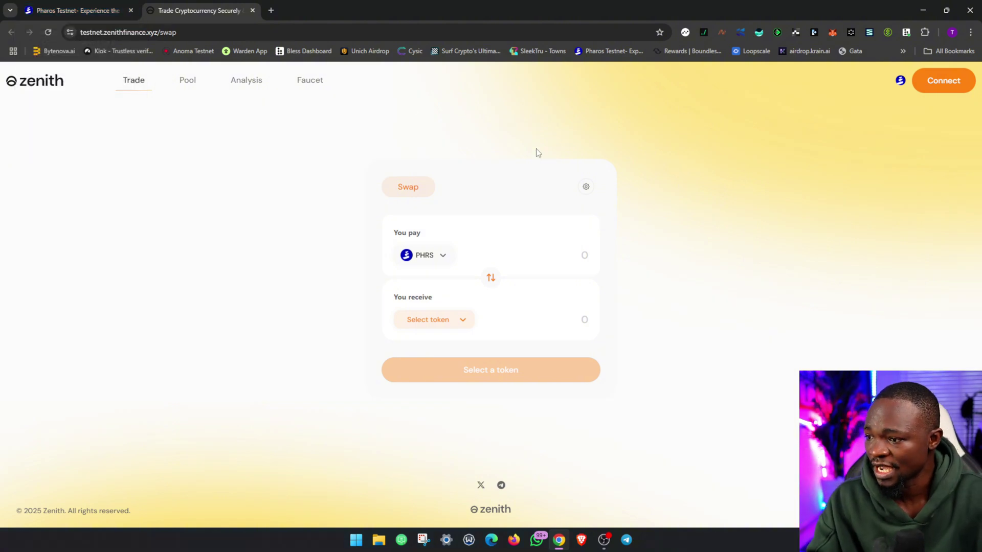
# Step: Connect the MetaMask wallet to Zenith and open the Faucet page
pyautogui.hotkey('ctrl', '+')
pyautogui.hotkey('ctrl', '+')
pyautogui.hotkey('ctrl', '+')
pyautogui.hotkey('ctrl', '+')
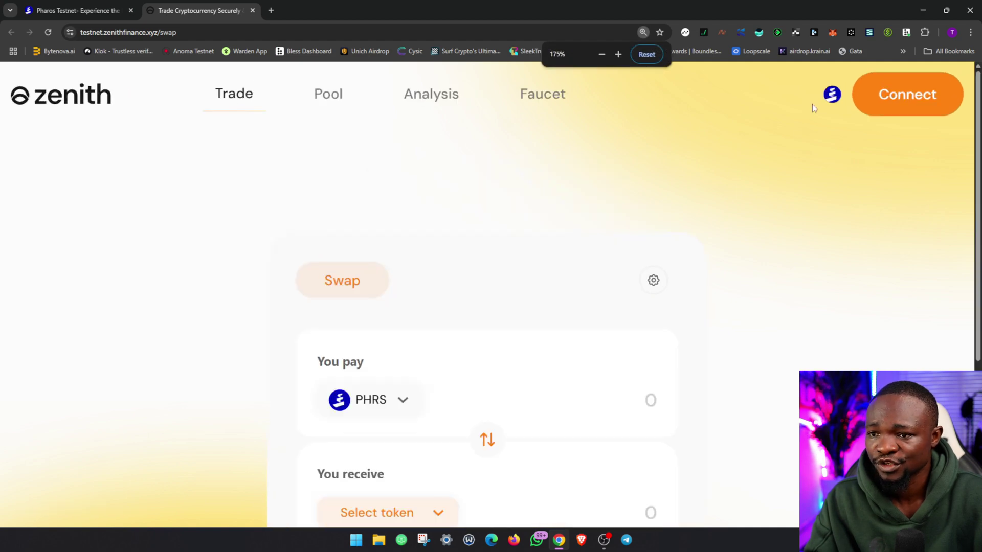
pyautogui.click(938, 110)
pyautogui.click(871, 176)
pyautogui.scroll(-3, 647, 408)
pyautogui.click(622, 401)
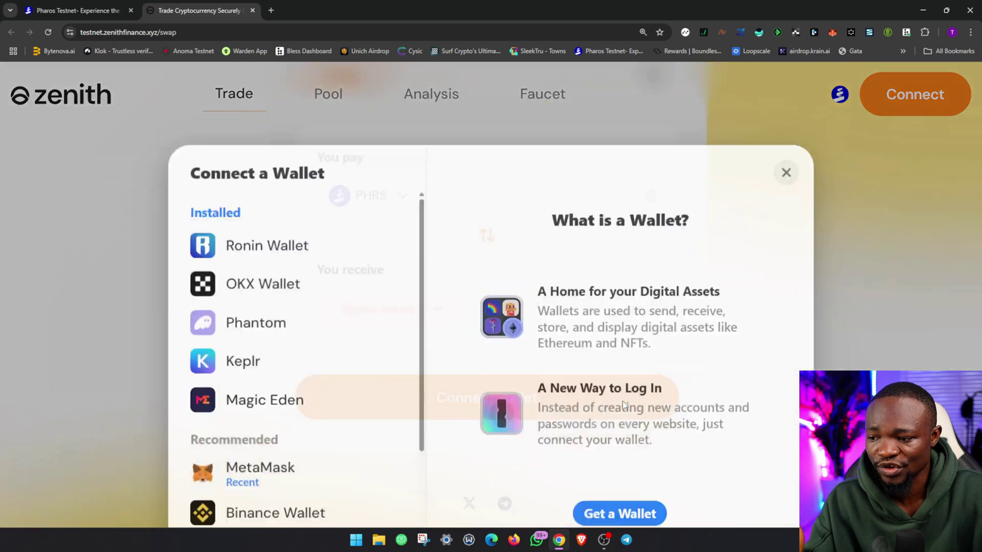
pyautogui.click(250, 402)
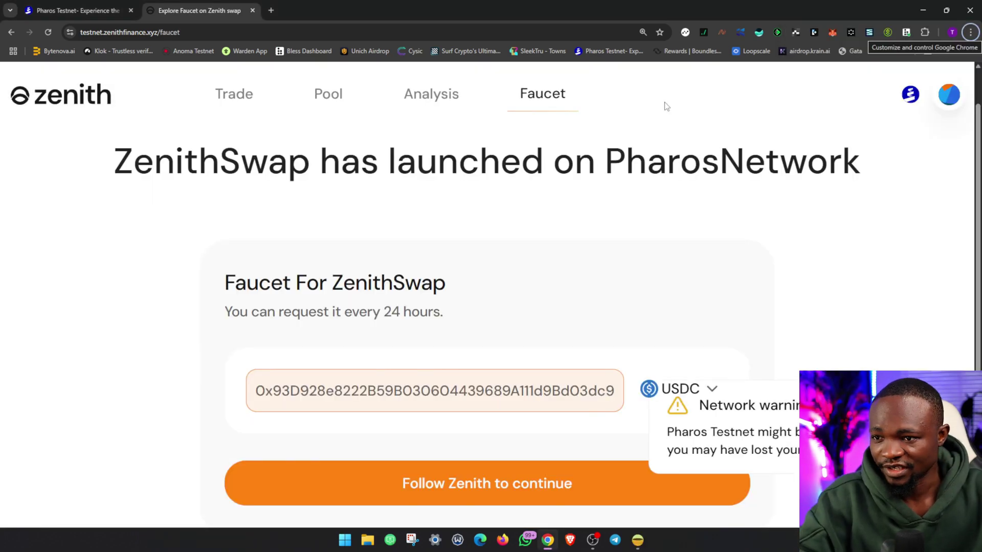
# Step: Check the connected wallet's token balances on Zenith and close the wallet details
pyautogui.rightClick(666, 106)
pyautogui.click(939, 174)
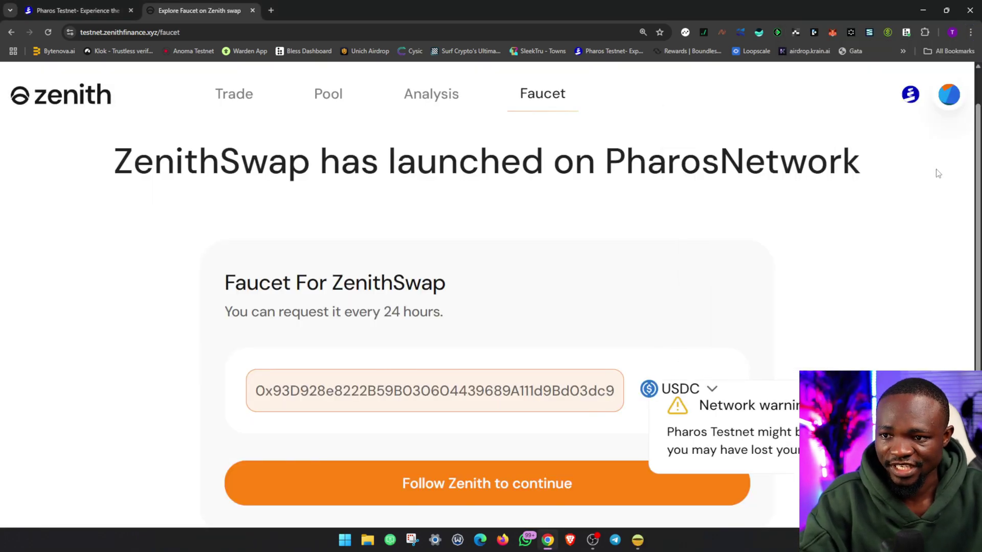
pyautogui.click(947, 95)
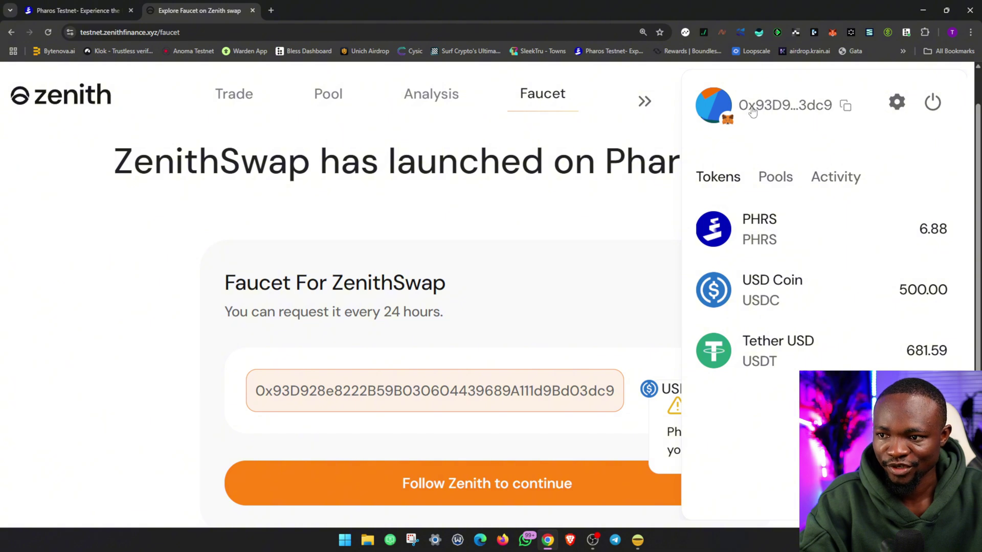
pyautogui.click(429, 303)
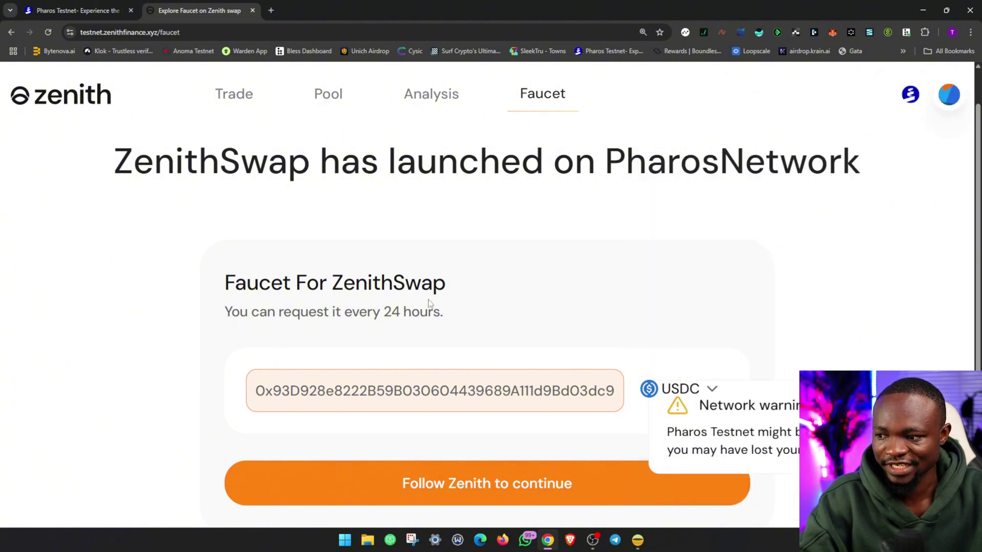
# Step: Review the ZenithSwap faucet form and choose USDC as the token to request
pyautogui.scroll(-2, 514, 343)
pyautogui.scroll(3, 505, 324)
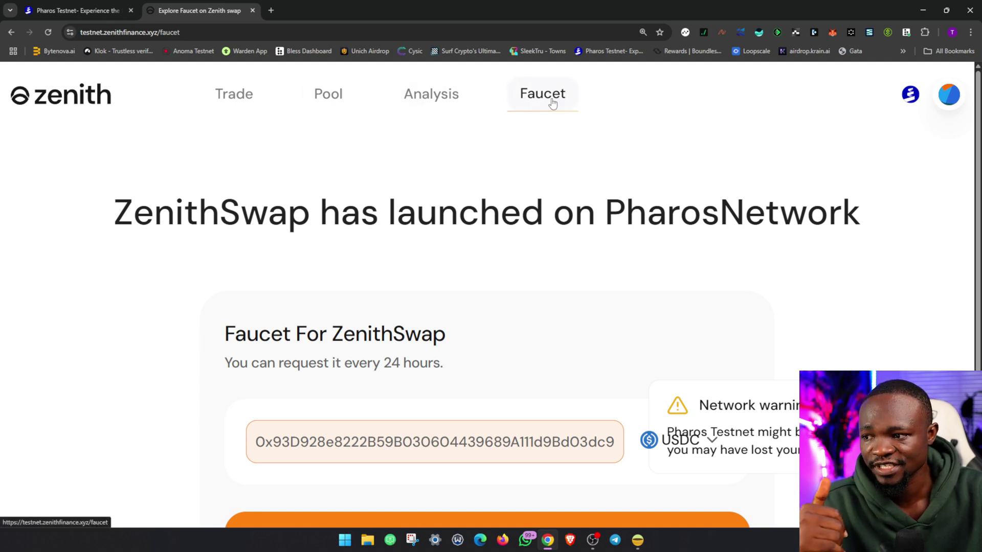
pyautogui.scroll(-5, 578, 164)
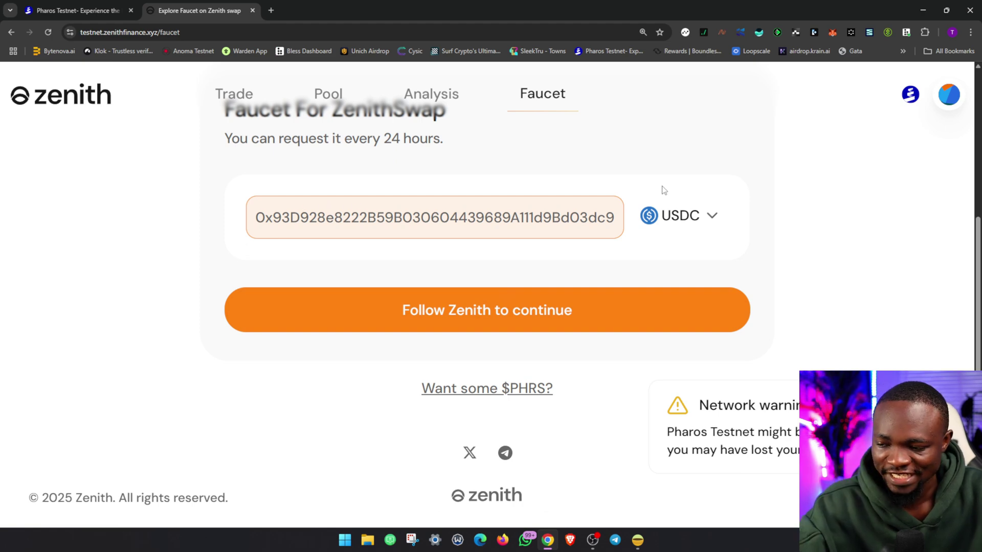
pyautogui.click(666, 224)
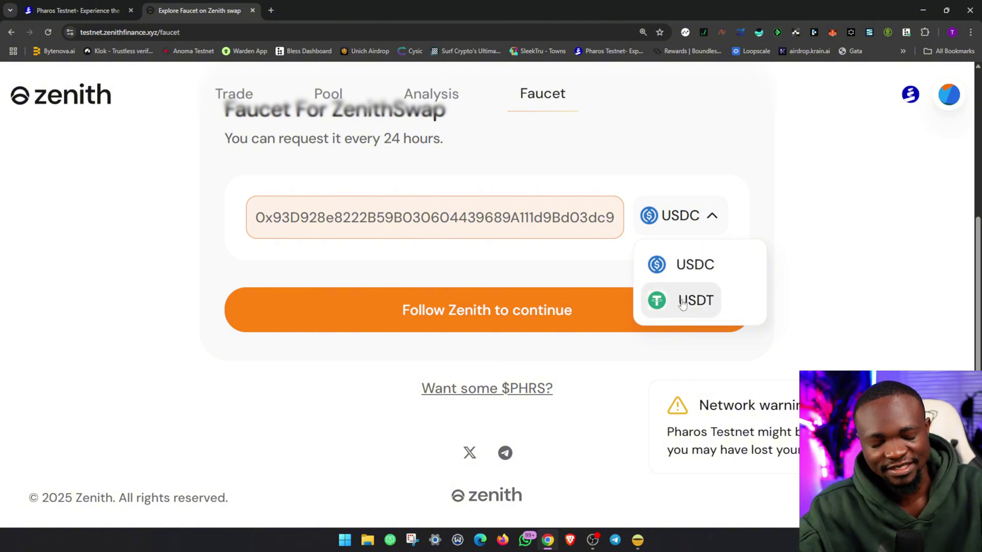
pyautogui.click(687, 266)
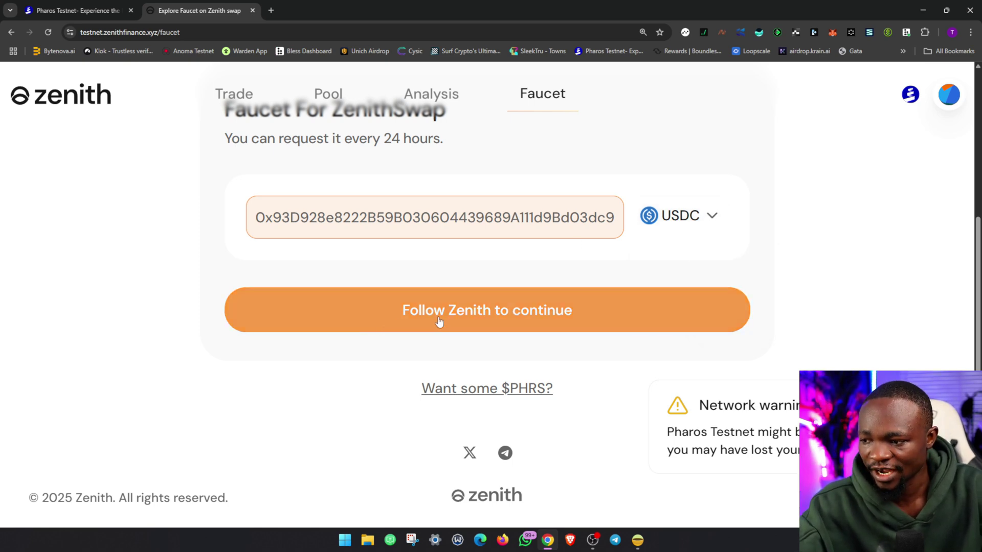
# Step: Authorize Zenith Swap to access the X account, follow its profile and reload the faucet page
pyautogui.click(554, 321)
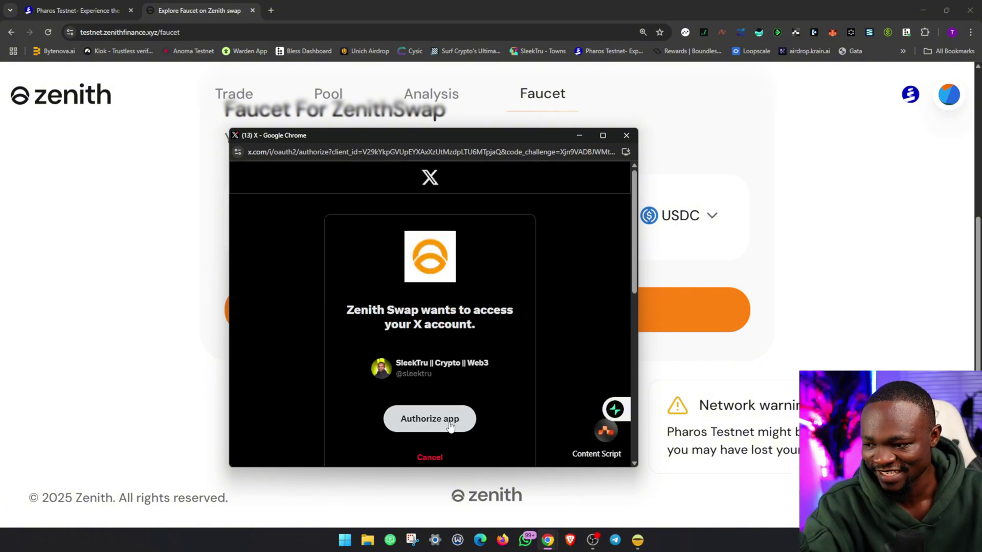
pyautogui.click(402, 414)
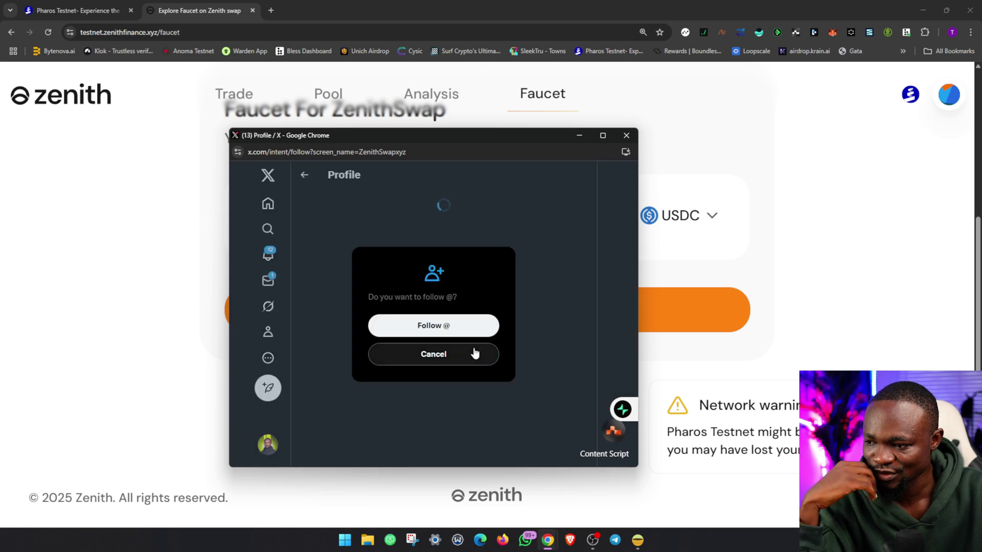
pyautogui.click(448, 332)
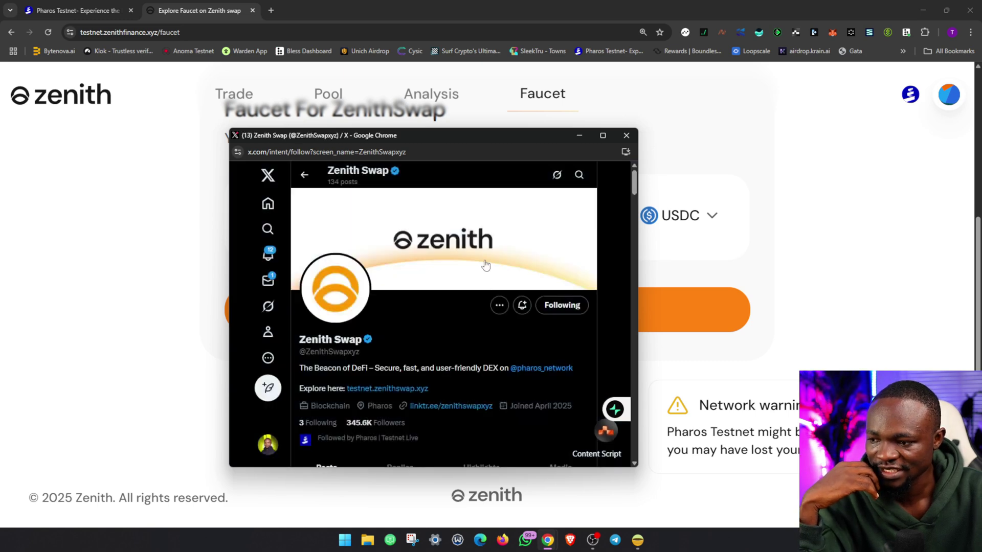
pyautogui.click(626, 135)
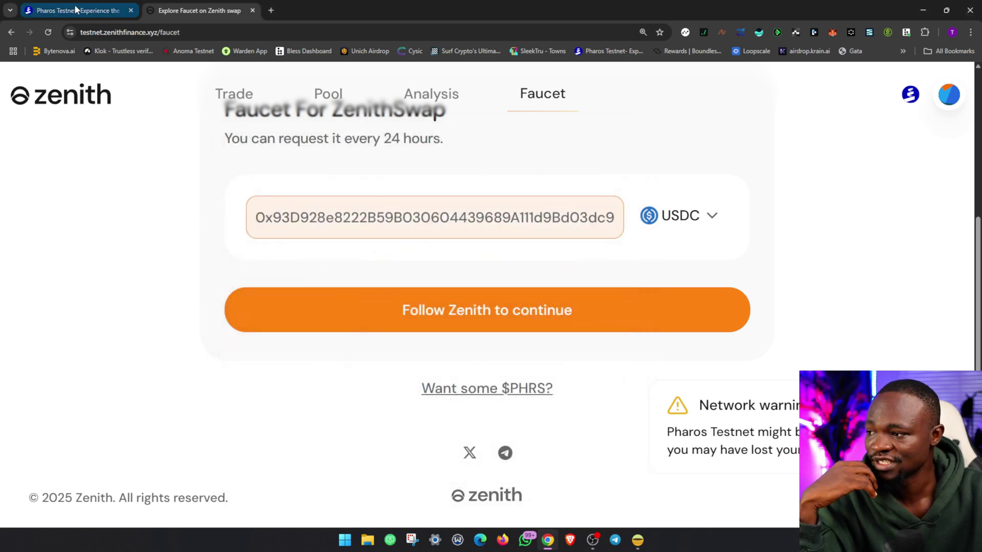
pyautogui.click(47, 32)
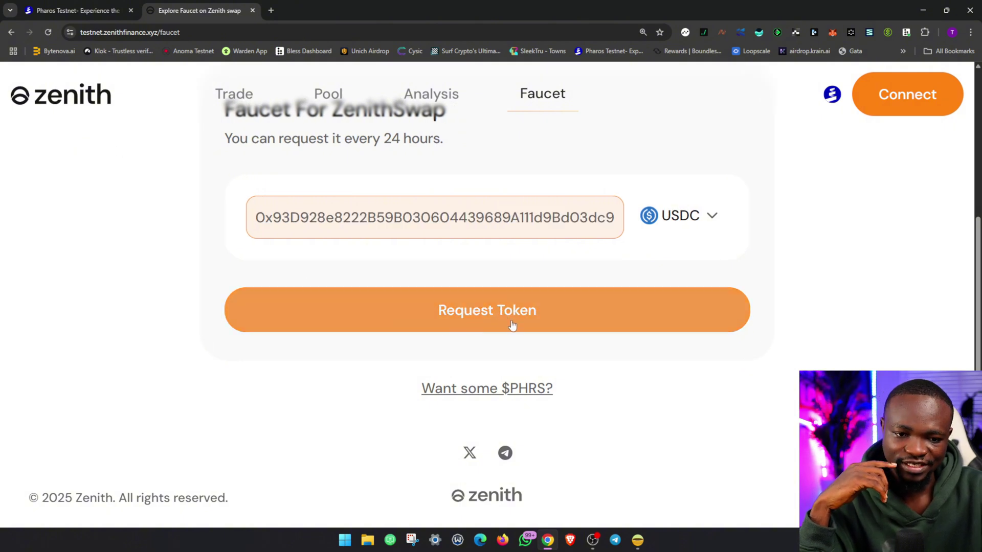
# Step: Try to request USDC from the ZenithSwap faucet, completing the Cloudflare human verification
pyautogui.scroll(2, 476, 316)
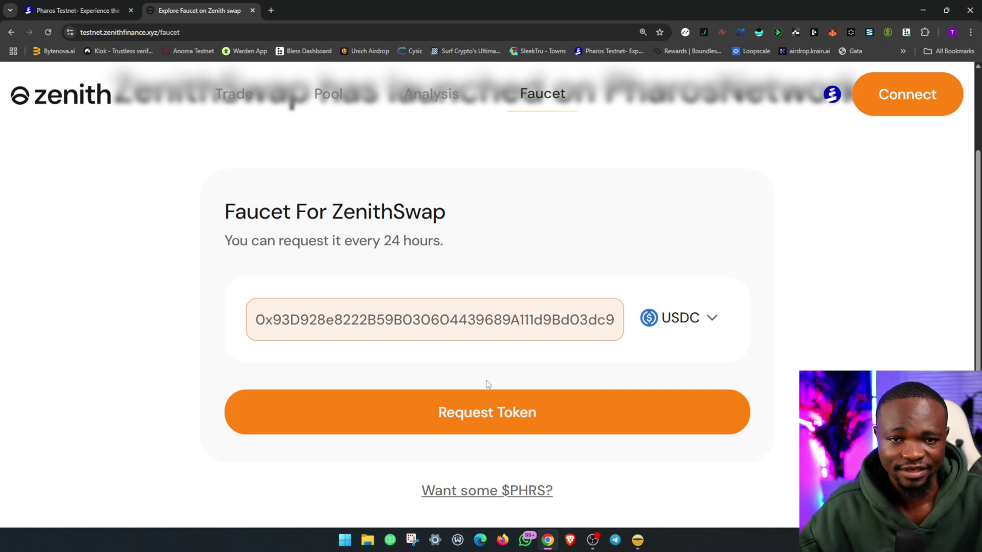
pyautogui.click(529, 427)
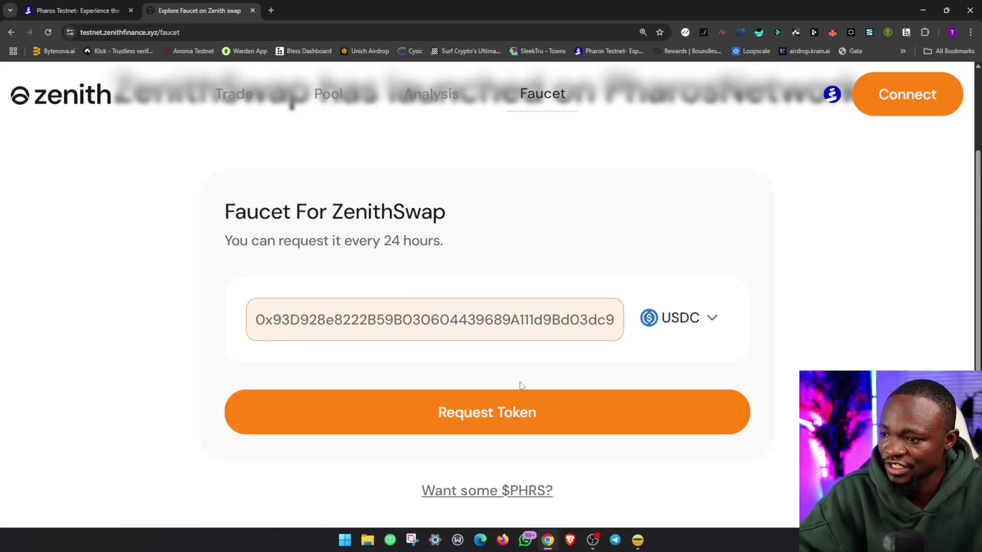
pyautogui.click(520, 393)
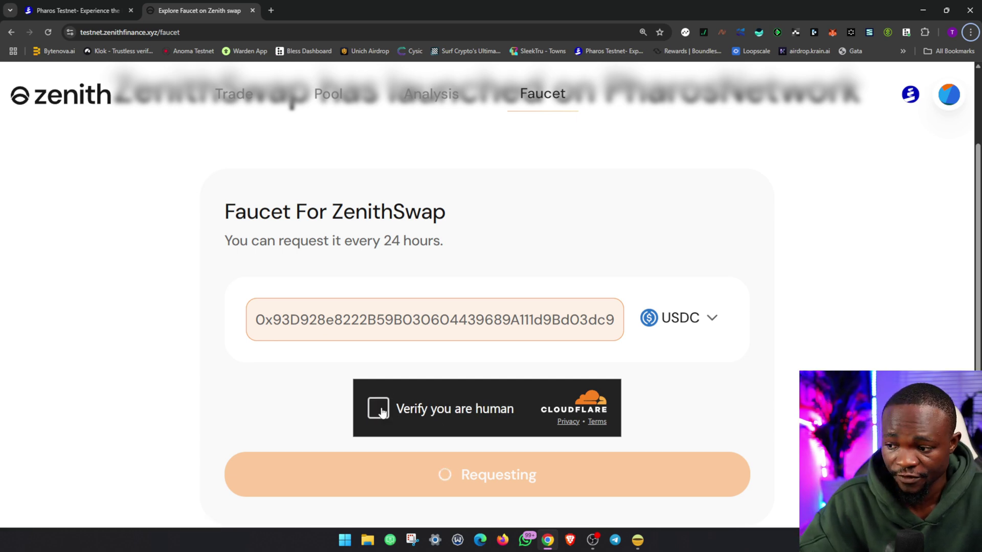
pyautogui.click(381, 413)
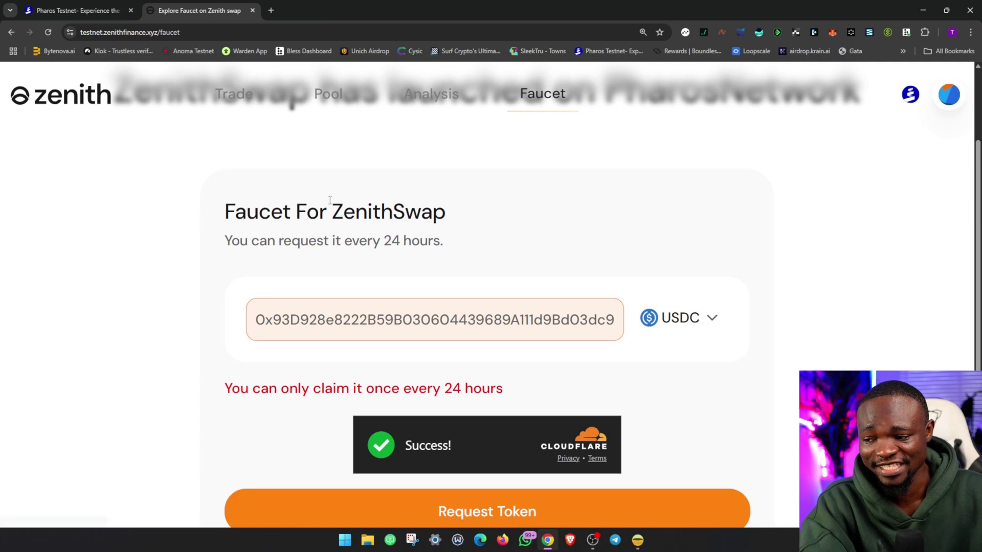
# Step: Open Zenith's trading page, look through the token balances and choose USDC as the token to pay
pyautogui.click(233, 100)
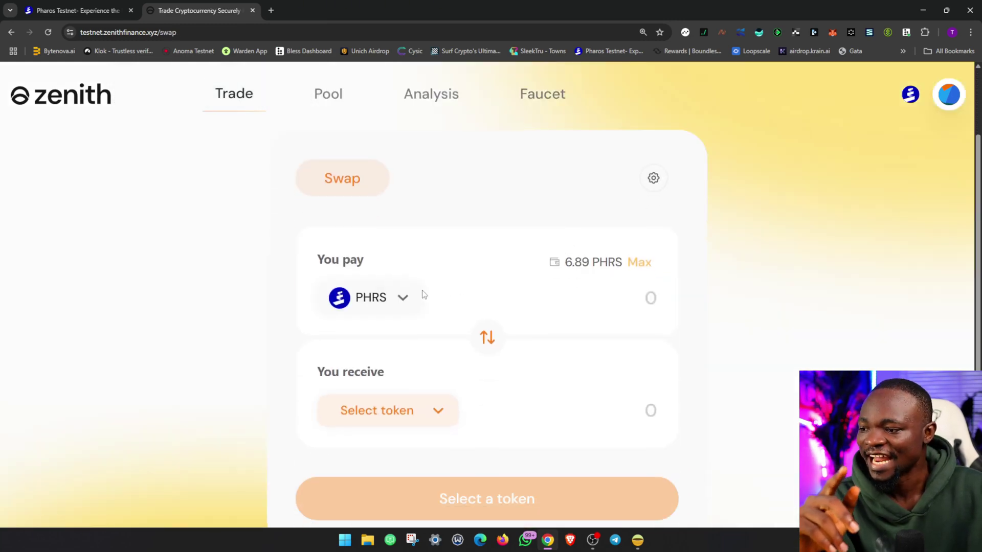
pyautogui.click(387, 298)
pyautogui.scroll(-2, 486, 353)
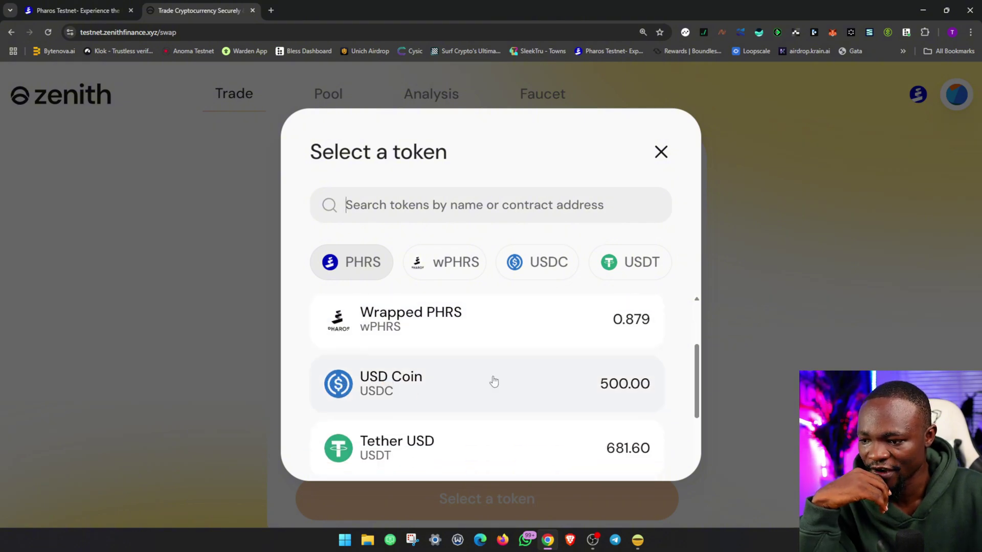
pyautogui.scroll(-2, 546, 391)
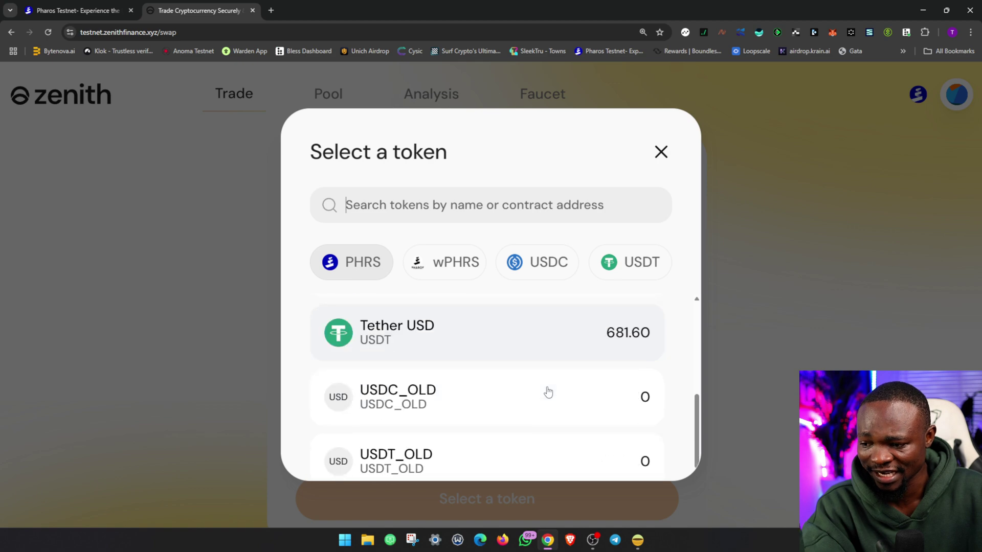
pyautogui.scroll(4, 548, 386)
pyautogui.scroll(1, 559, 389)
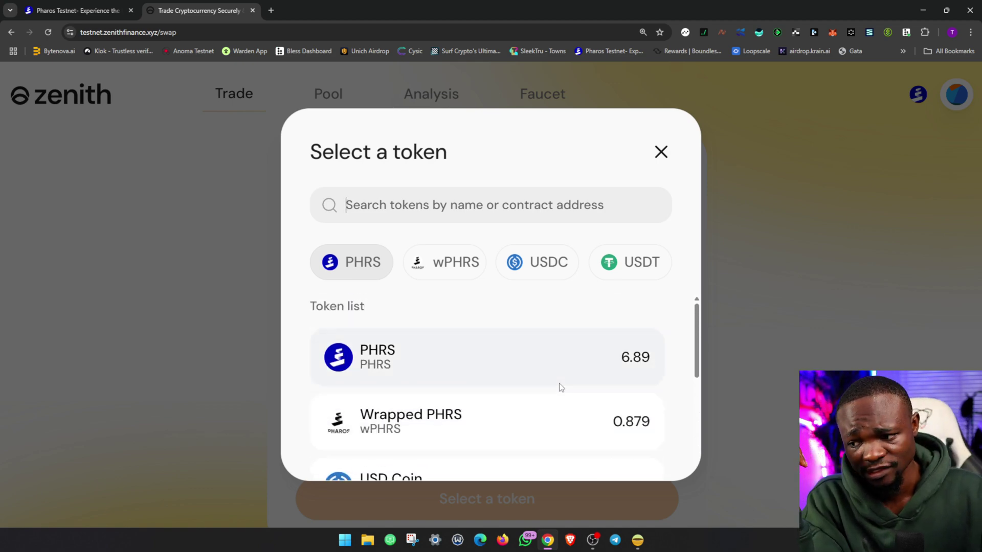
pyautogui.scroll(-3, 563, 379)
pyautogui.scroll(4, 563, 374)
pyautogui.scroll(-3, 565, 371)
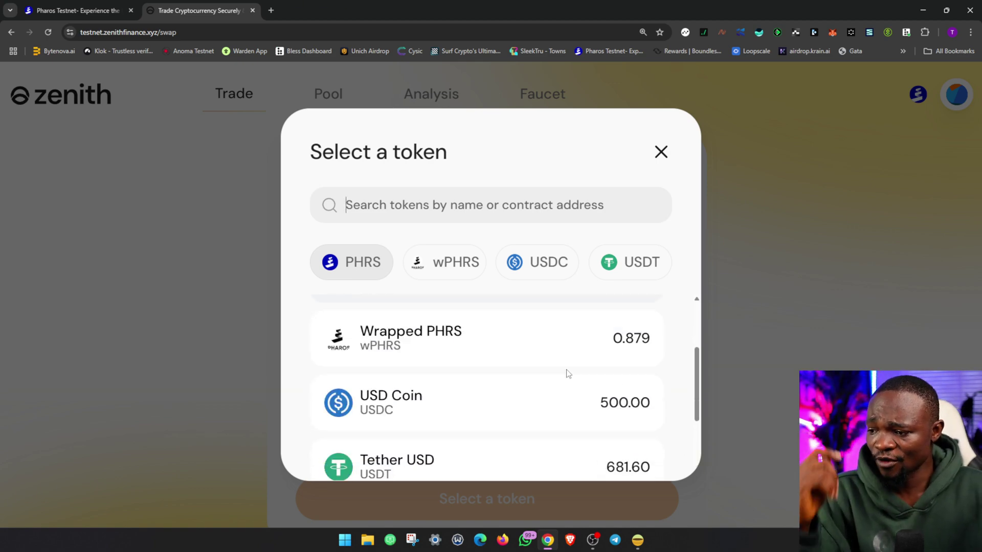
pyautogui.scroll(2, 409, 384)
pyautogui.click(459, 388)
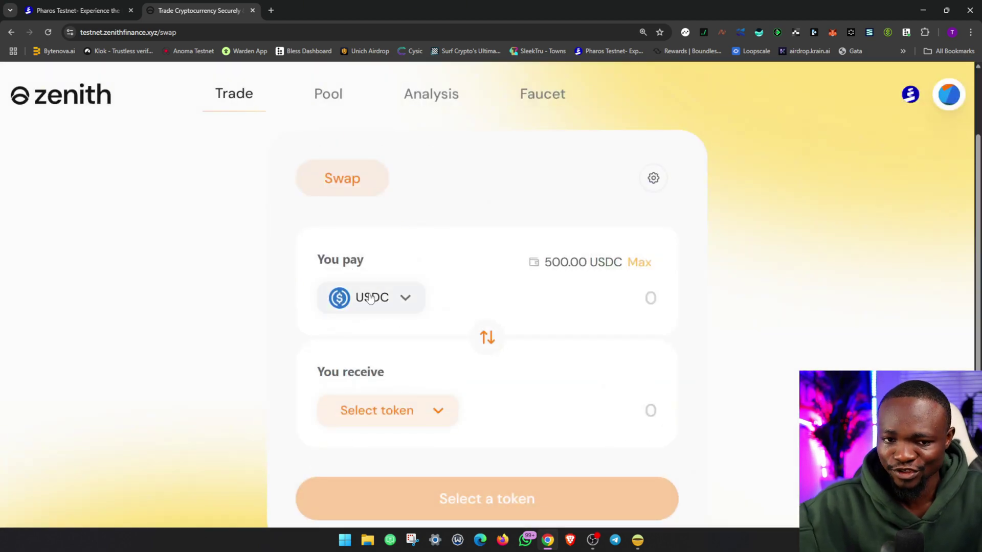
# Step: Choose PHRS as the token to receive and set the payment to the maximum of 500 USDC
pyautogui.click(364, 417)
pyautogui.click(402, 357)
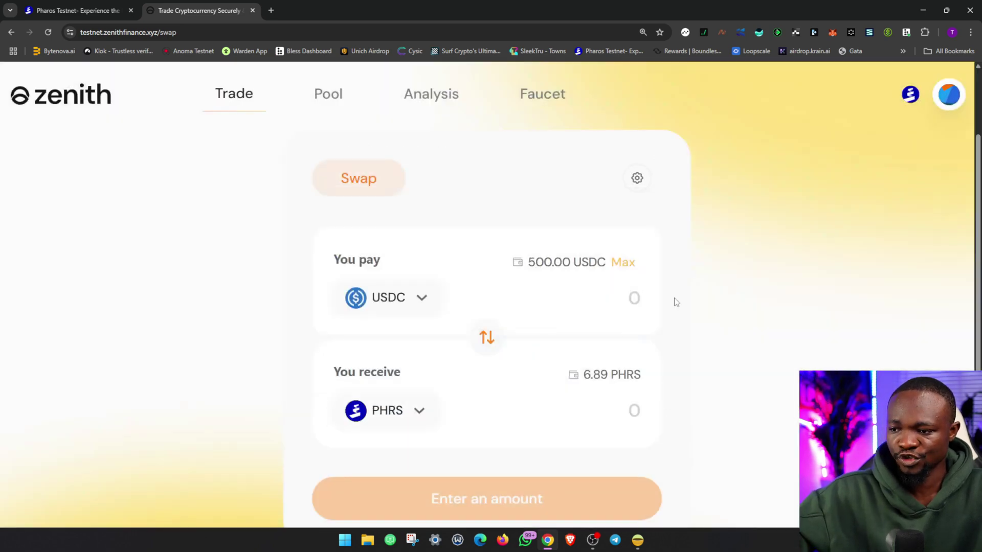
pyautogui.click(623, 263)
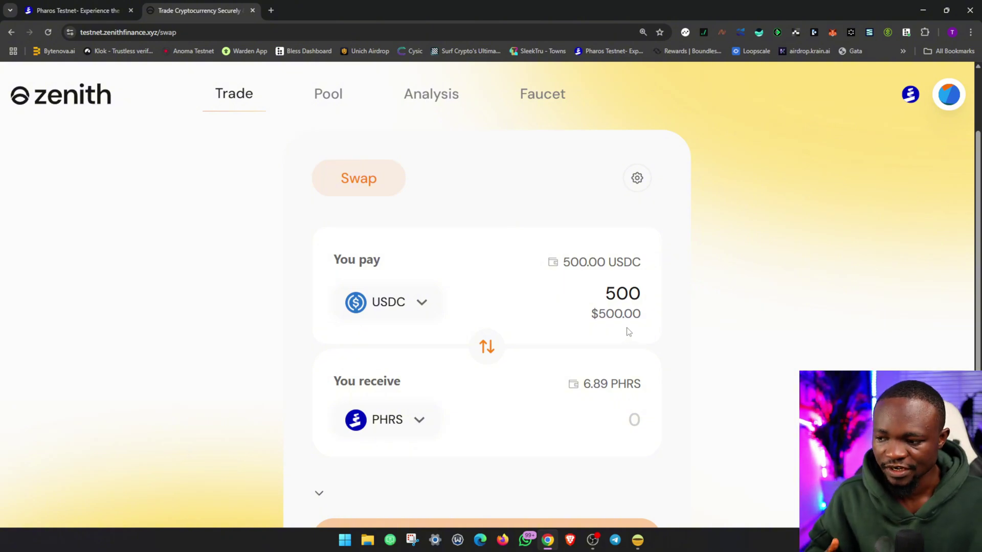
# Step: Expand the swap's cost details and examine its gas fee
pyautogui.scroll(-4, 675, 293)
pyautogui.scroll(1, 467, 338)
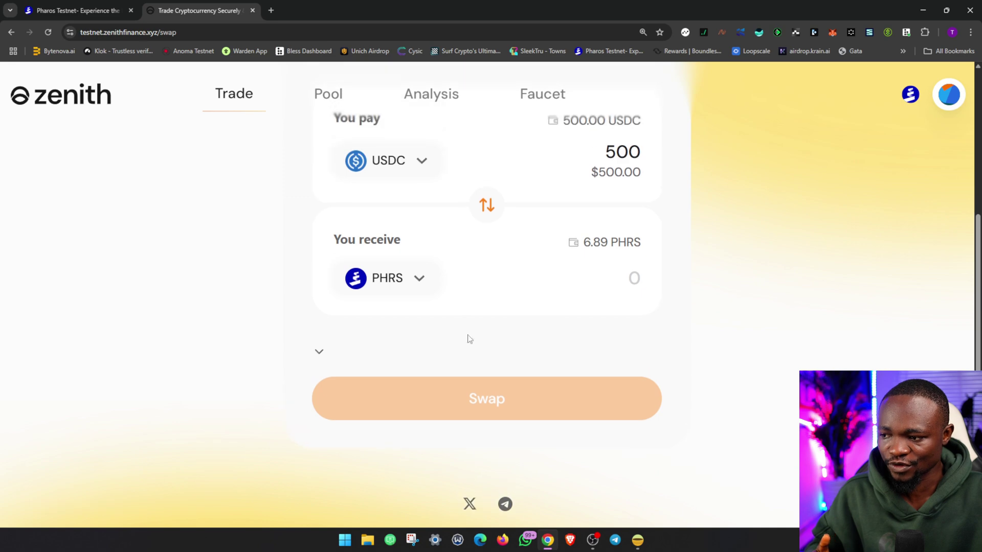
pyautogui.click(316, 356)
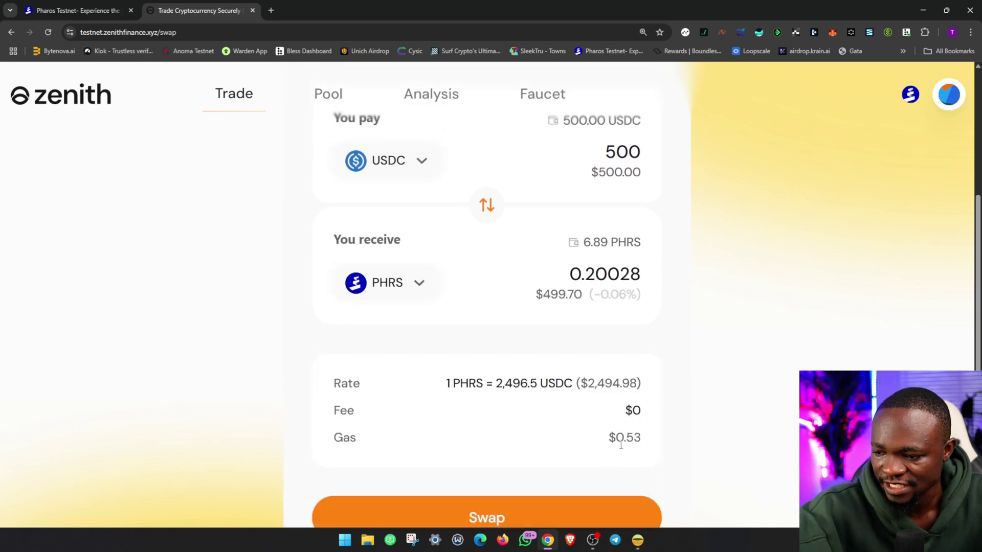
pyautogui.moveTo(625, 440)
pyautogui.moveTo(640, 438); pyautogui.dragTo(617, 439)
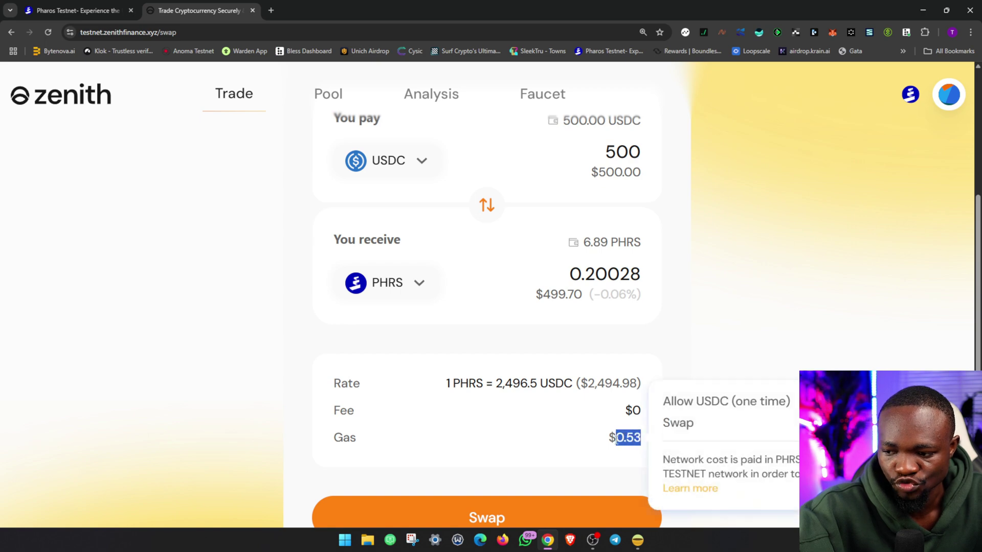
pyautogui.click(824, 344)
pyautogui.moveTo(630, 436)
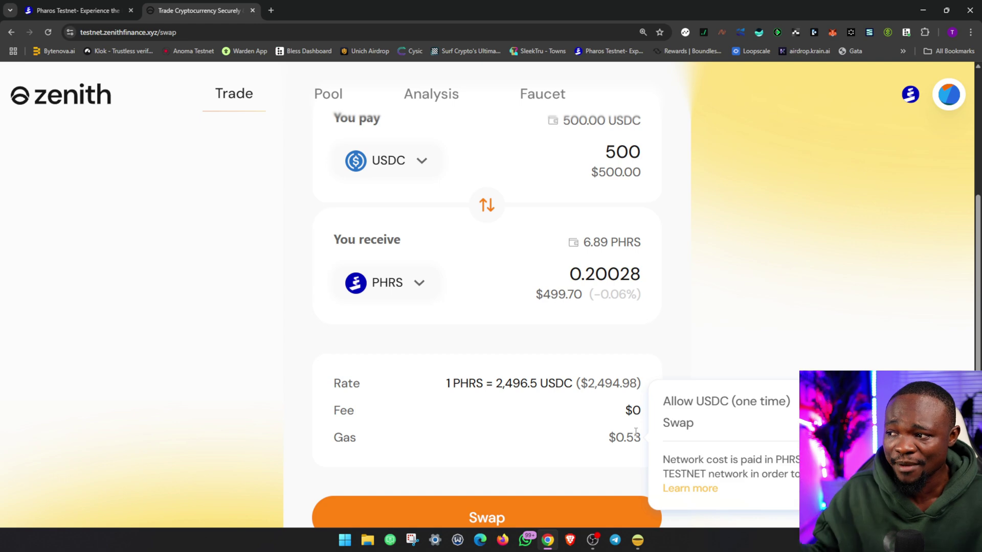
# Step: Check the claim limit of the testnet token faucet on the Pharos home page and return to the Zenith swap
pyautogui.click(82, 9)
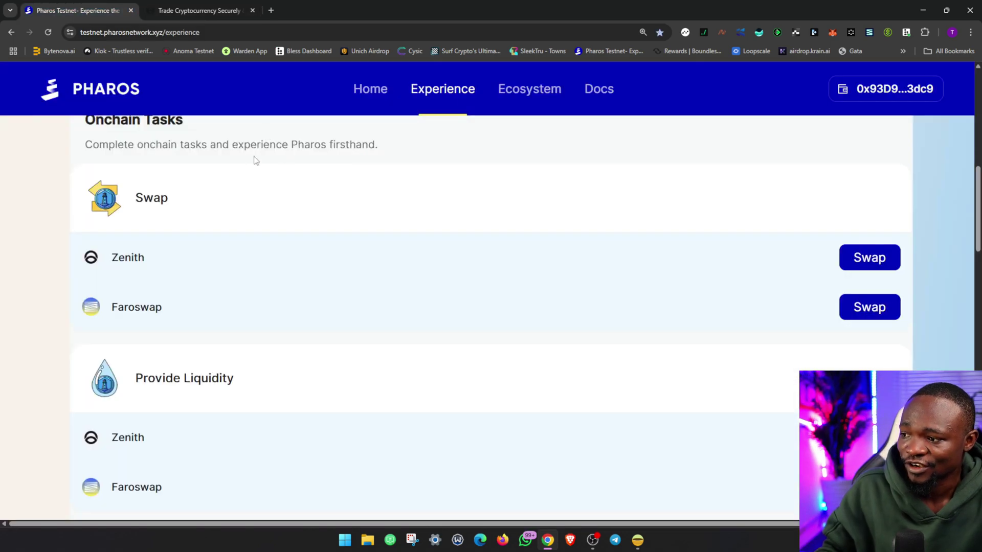
pyautogui.click(363, 93)
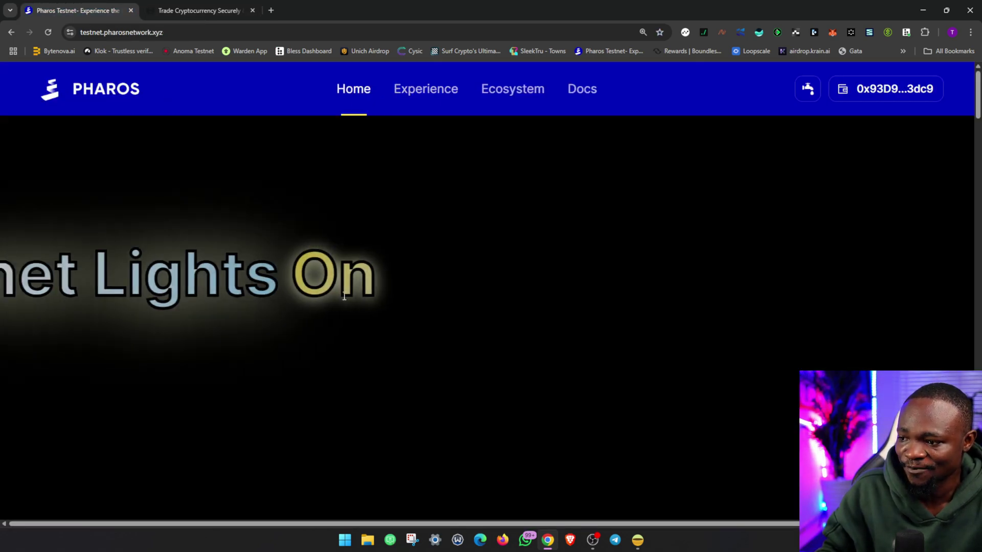
pyautogui.scroll(-3, 160, 383)
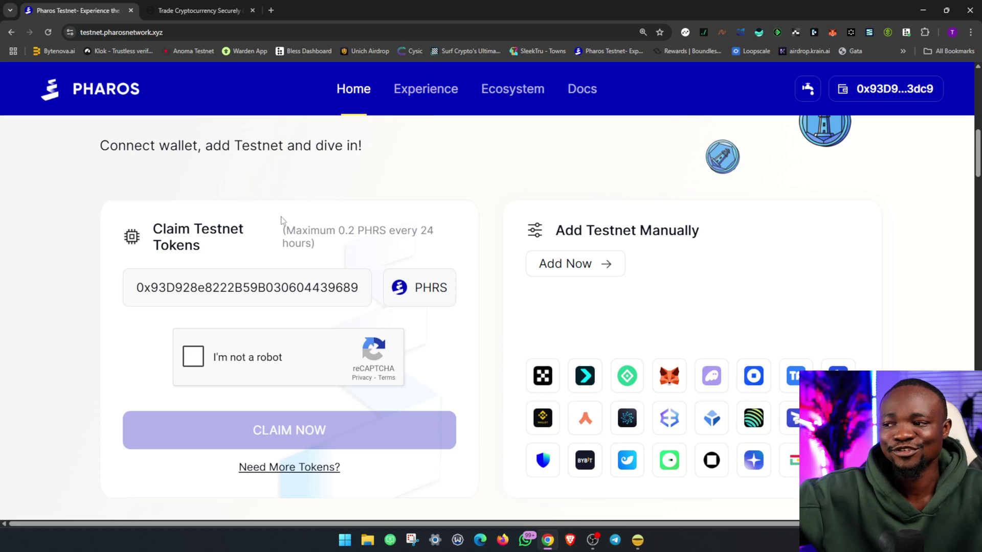
pyautogui.click(225, 11)
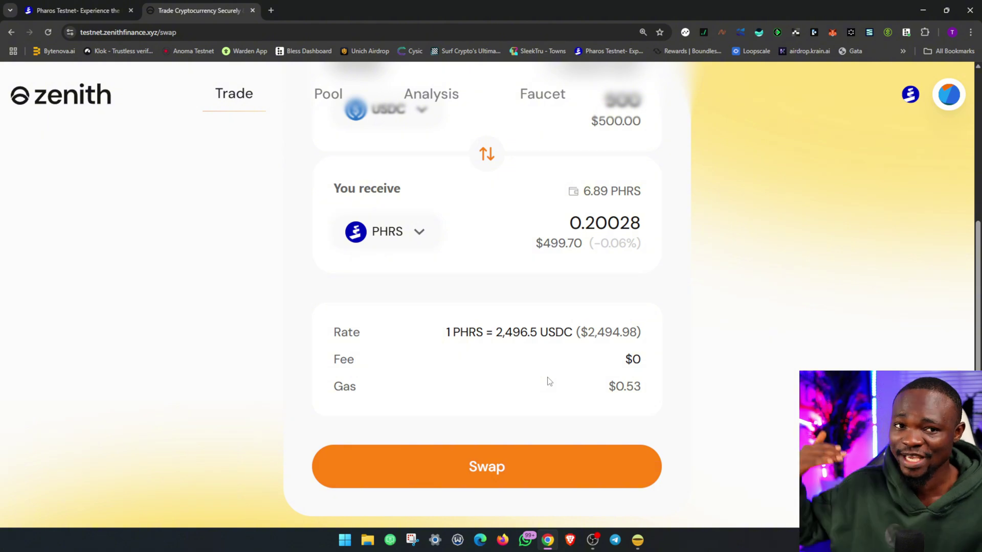
pyautogui.click(77, 10)
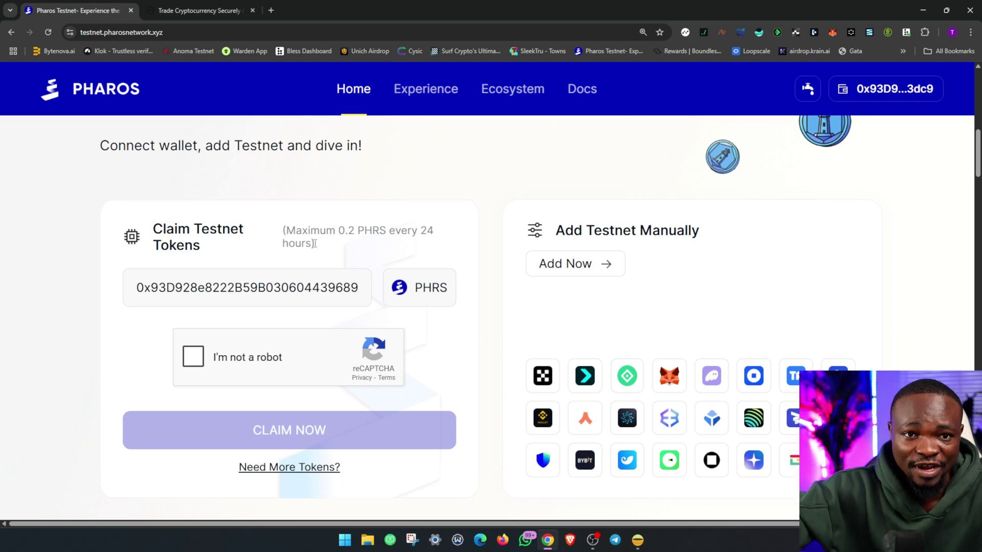
pyautogui.click(189, 9)
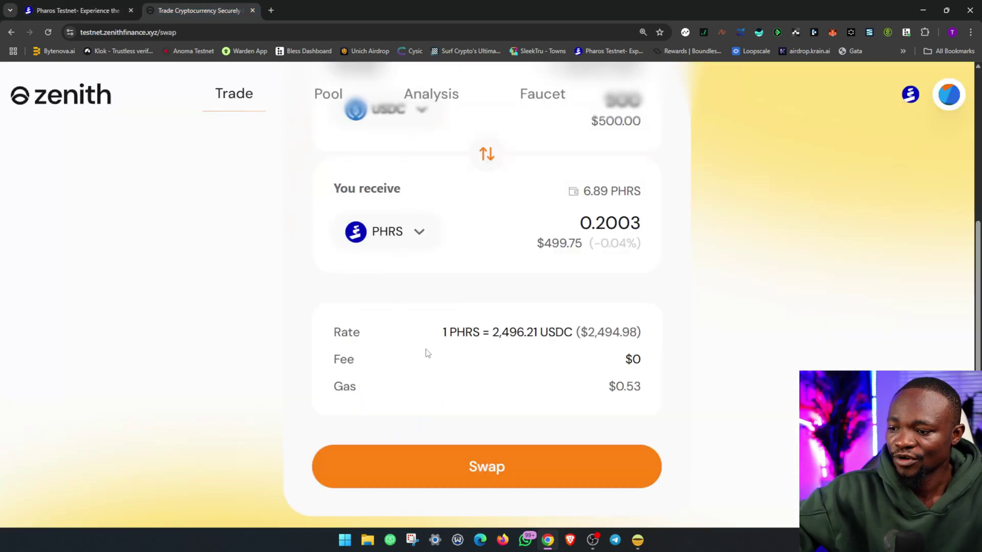
# Step: Submit the swap of 500 USDC for PHRS, approve it in MetaMask and dismiss the swap review
pyautogui.click(484, 467)
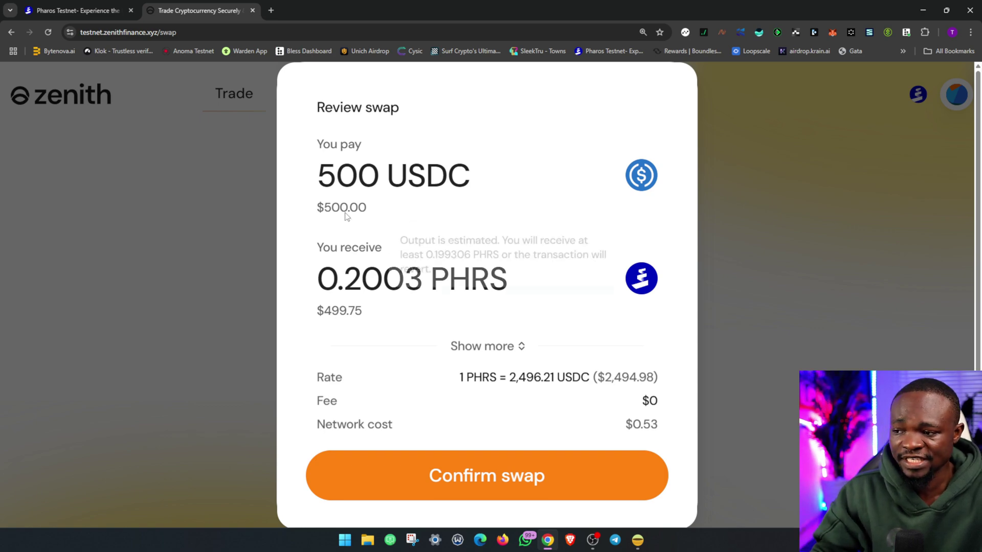
pyautogui.moveTo(320, 280); pyautogui.dragTo(526, 285)
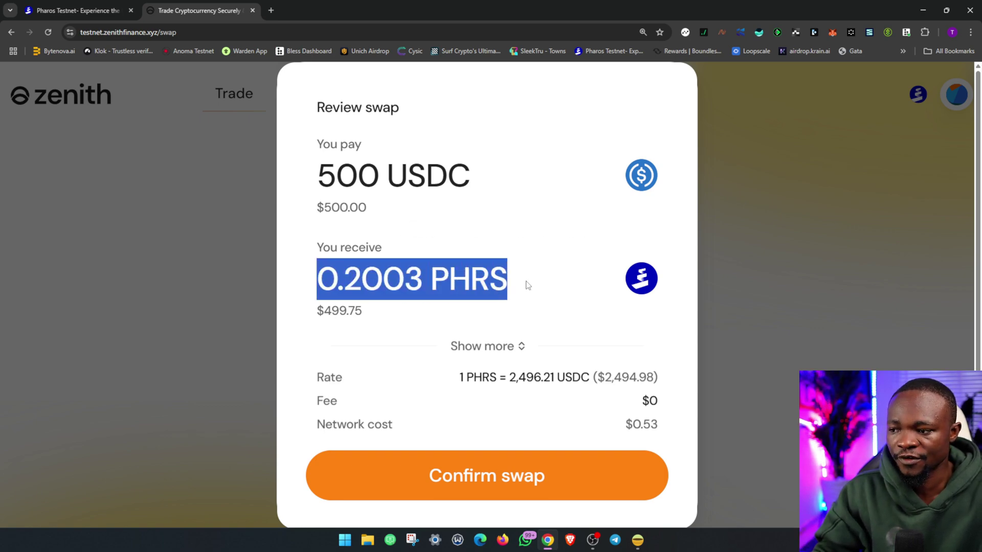
pyautogui.click(535, 285)
pyautogui.click(524, 467)
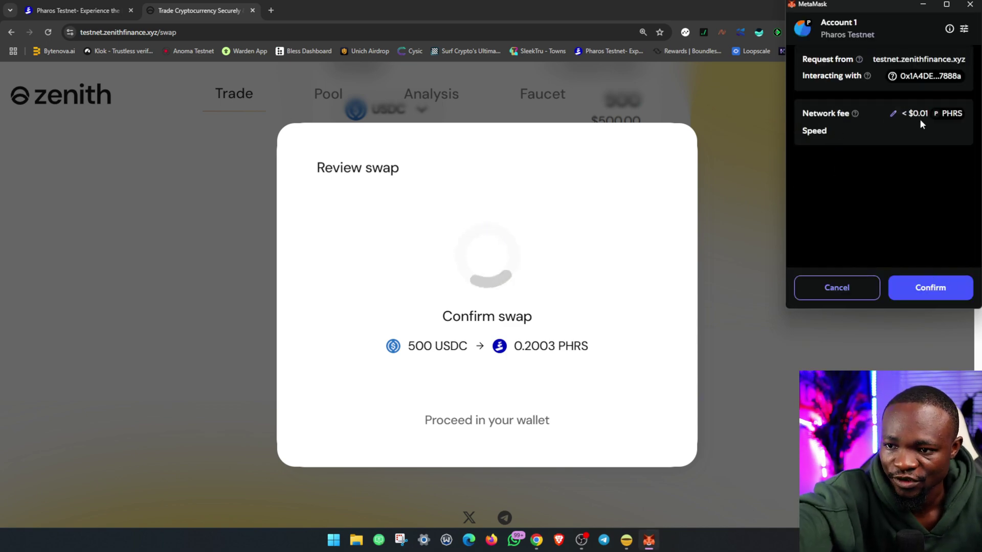
pyautogui.click(930, 289)
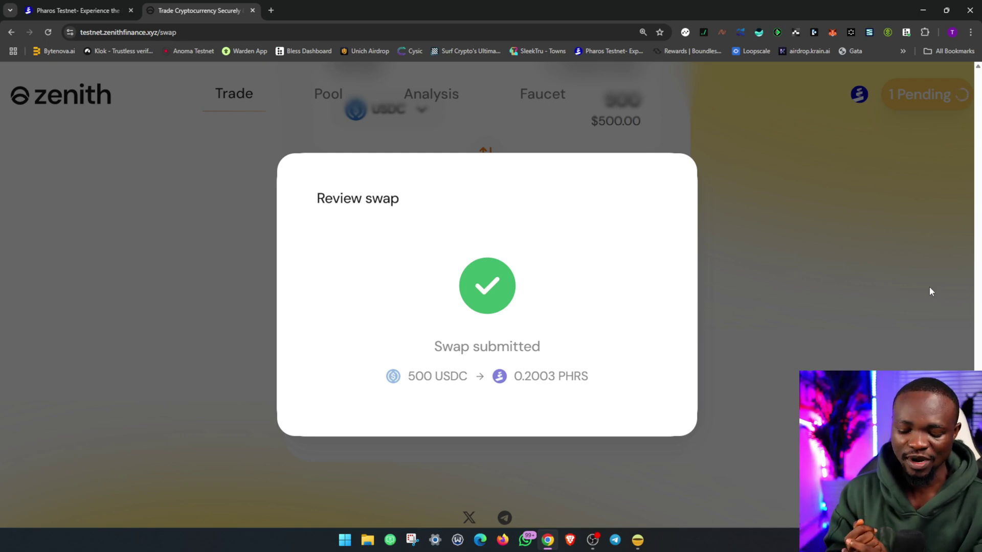
pyautogui.click(718, 151)
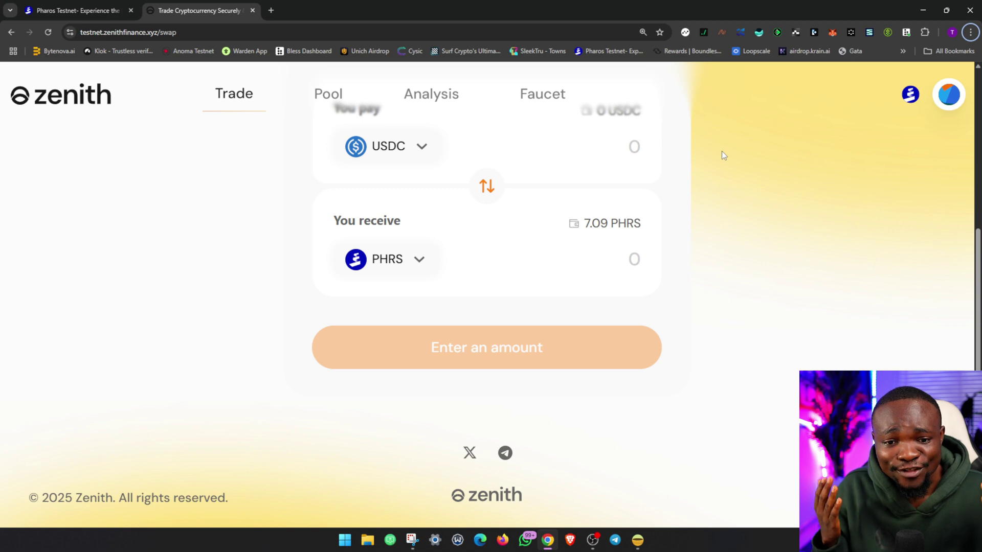
# Step: Choose PHRS as the token to pay for another Zenith swap
pyautogui.scroll(2, 459, 277)
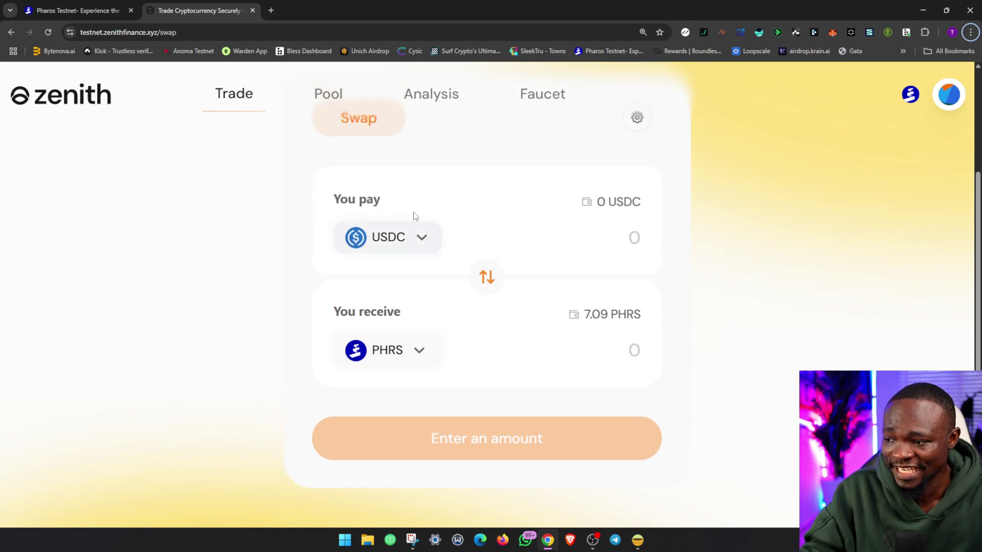
pyautogui.click(381, 258)
pyautogui.scroll(-2, 407, 363)
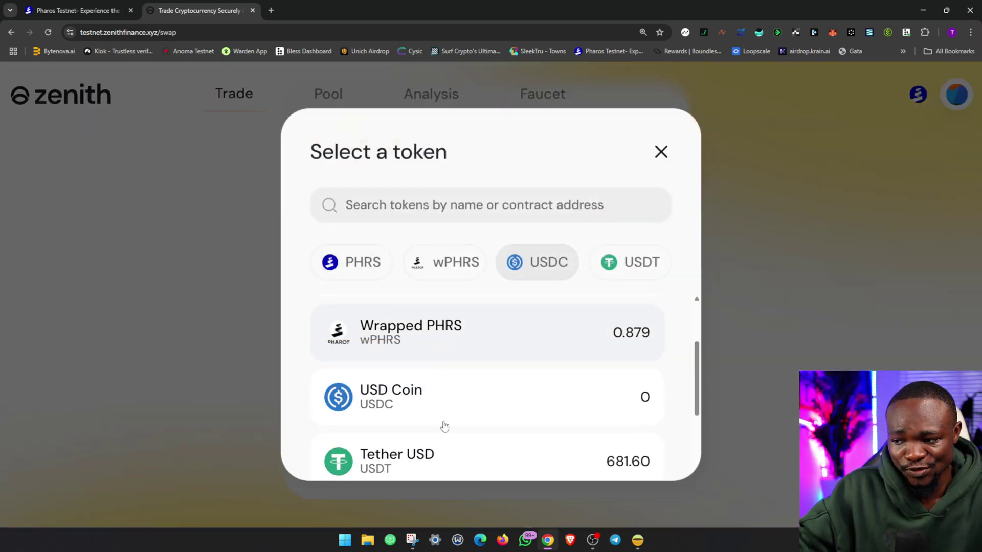
pyautogui.scroll(-2, 424, 404)
pyautogui.scroll(2, 417, 369)
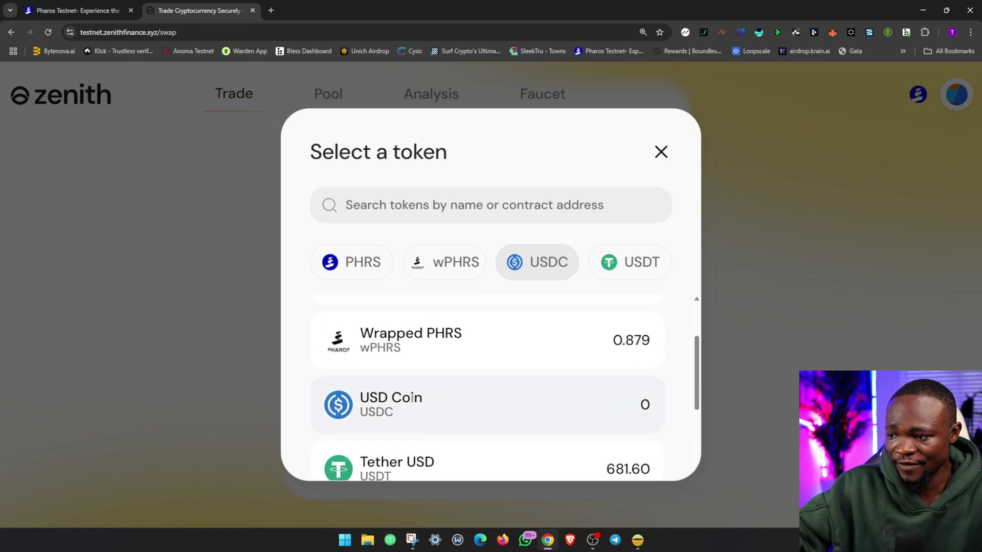
pyautogui.scroll(-1, 463, 368)
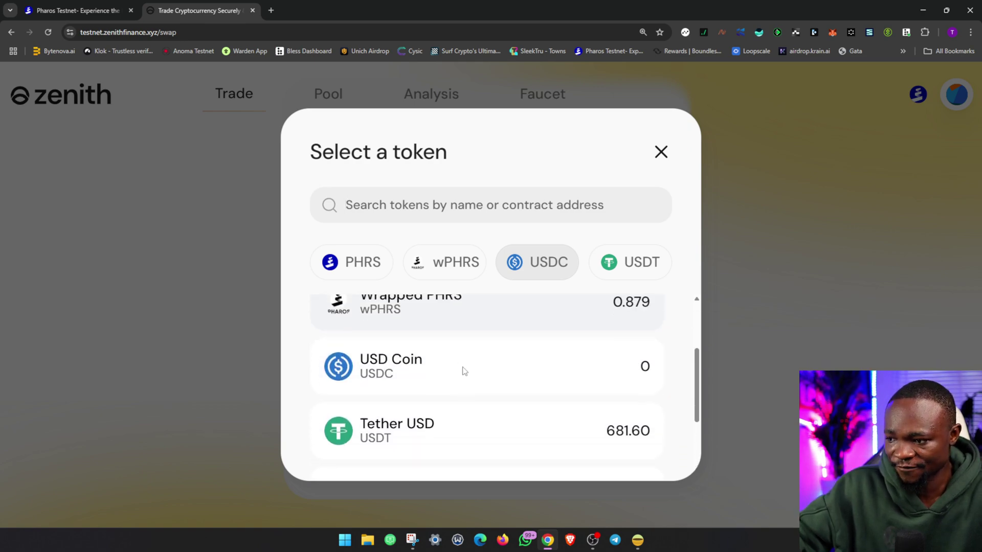
pyautogui.scroll(3, 434, 358)
pyautogui.click(401, 350)
# Step: Choose Wrapped PHRS (wPHRS) as the token to receive and set the amount to pay to 0.27 PHRS
pyautogui.click(402, 361)
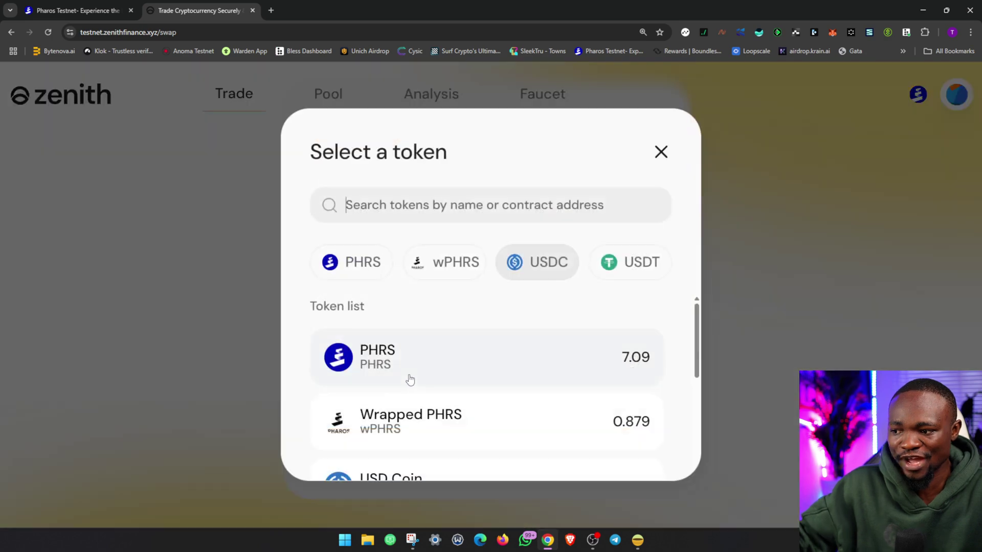
pyautogui.scroll(-3, 409, 381)
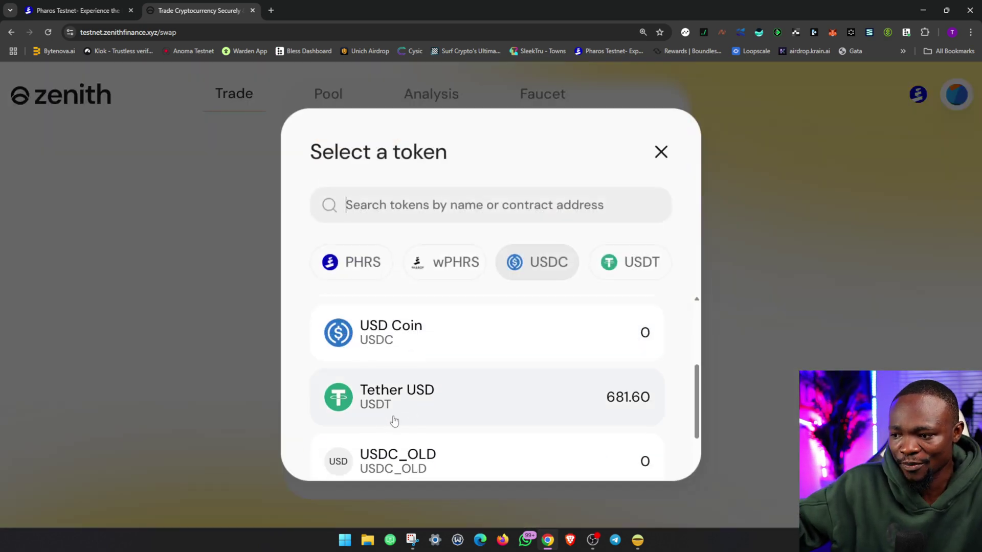
pyautogui.scroll(-2, 394, 423)
pyautogui.scroll(2, 401, 424)
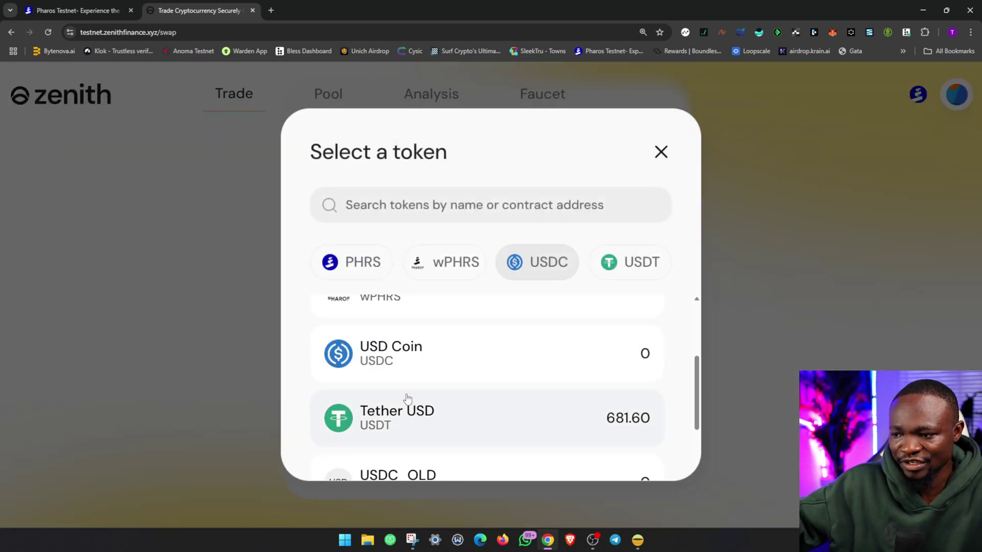
pyautogui.scroll(2, 409, 399)
pyautogui.click(467, 409)
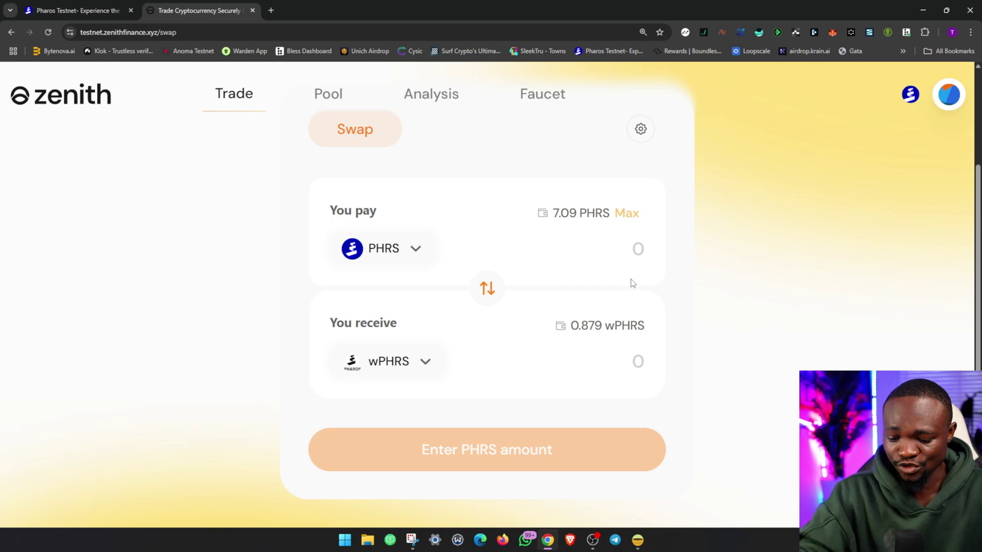
pyautogui.write('0.27')
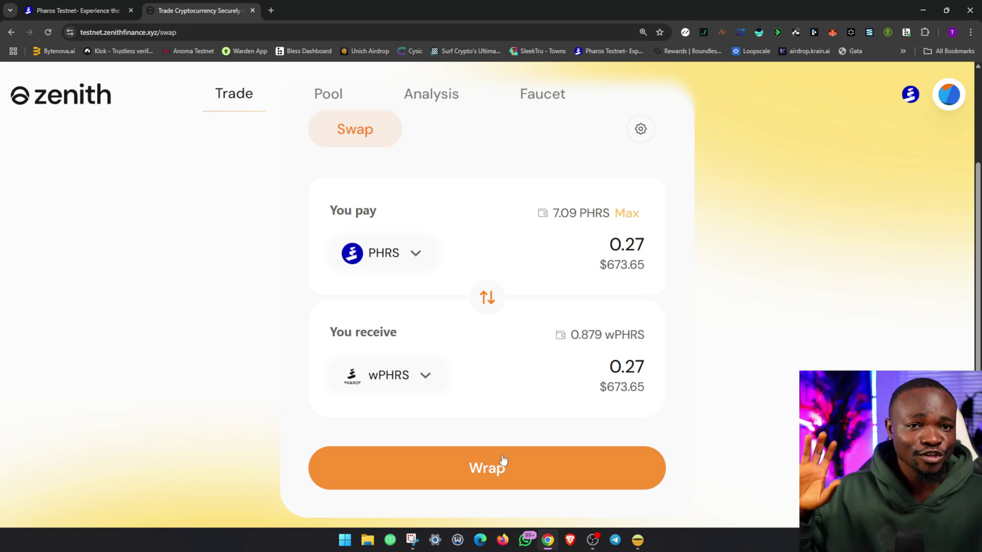
# Step: Switch to the Pharos testnet's Experience page and bring up the swap entries among its onchain tasks
pyautogui.click(79, 7)
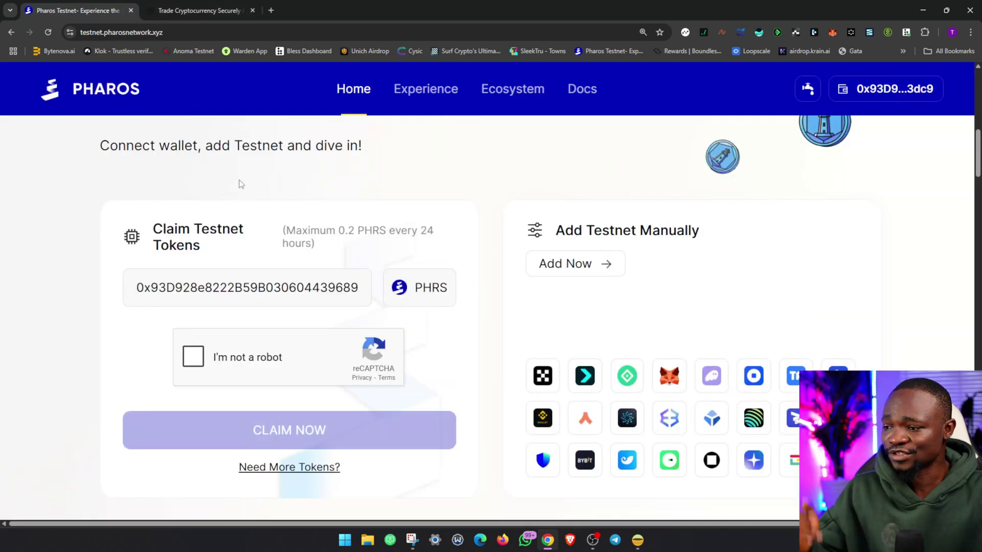
pyautogui.click(449, 98)
pyautogui.scroll(-9, 472, 275)
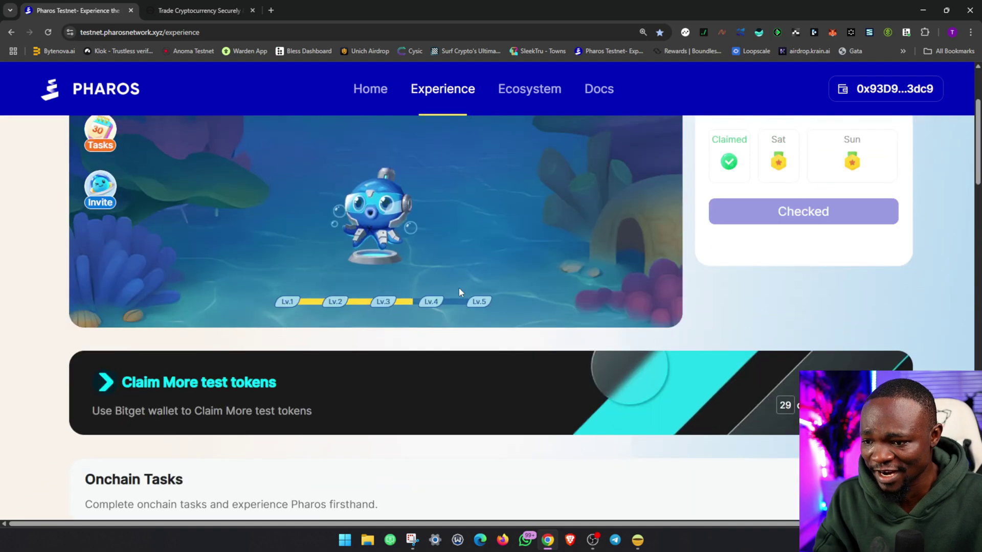
pyautogui.scroll(-1, 445, 342)
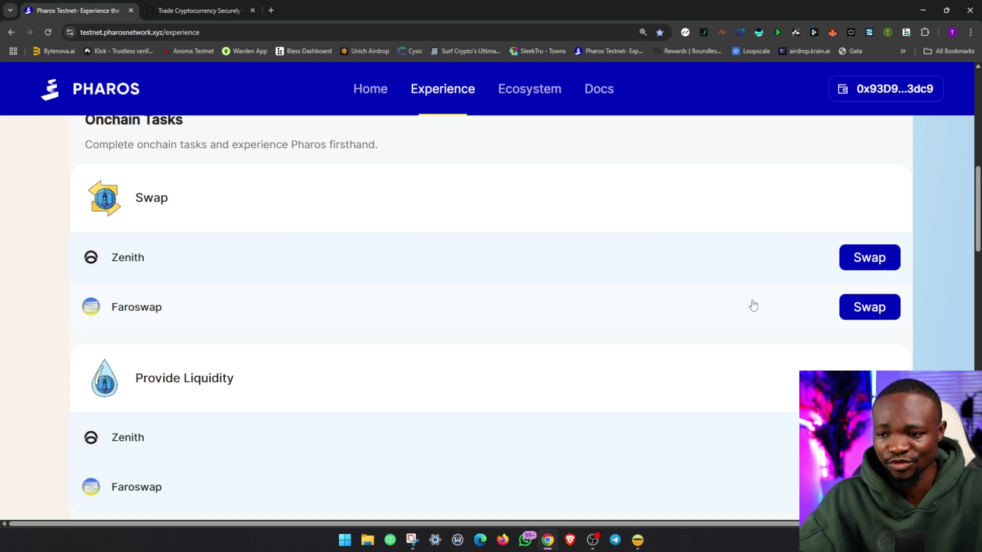
# Step: Open Faroswap's swap page from the Pharos onchain tasks and choose PHRS as the token to receive in exchange for WPHRS
pyautogui.click(857, 313)
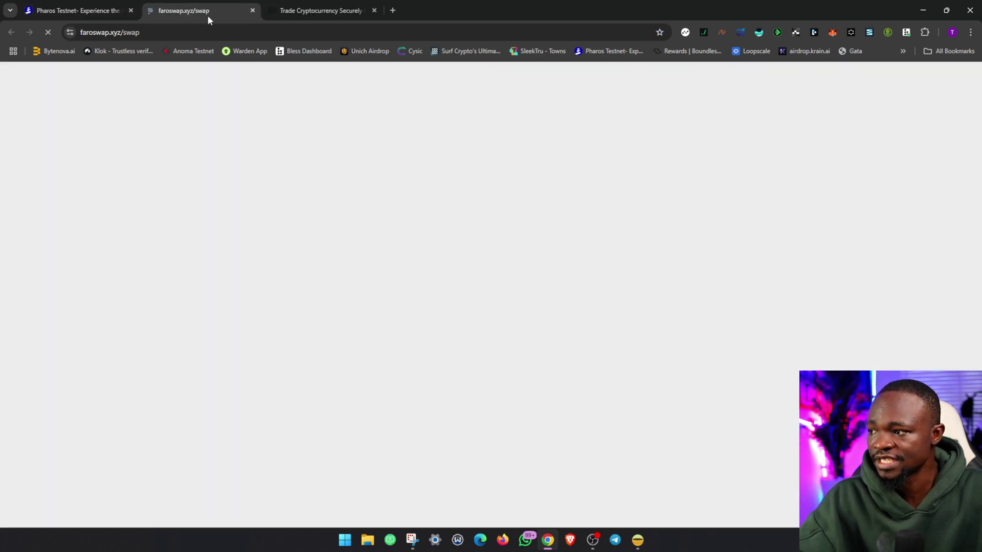
pyautogui.click(352, 15)
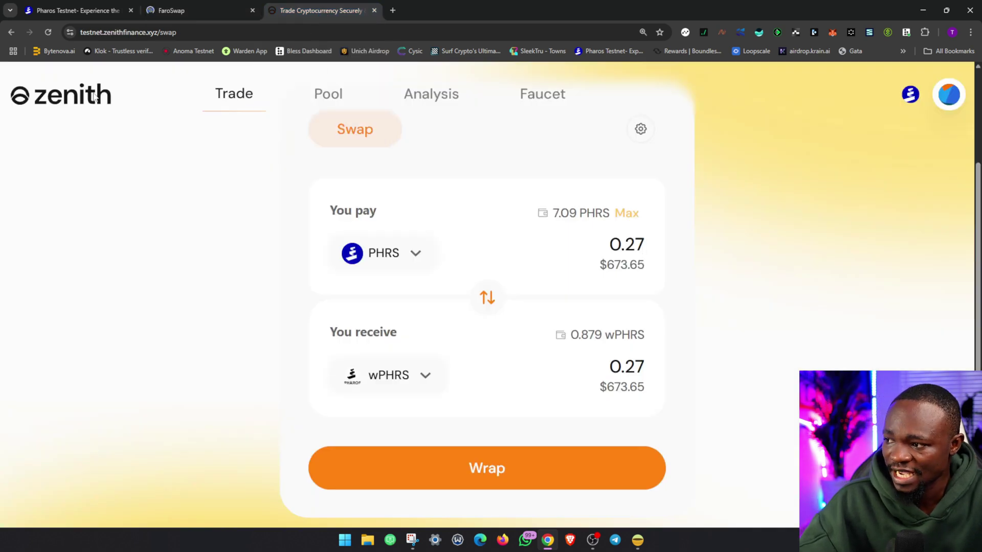
pyautogui.click(226, 9)
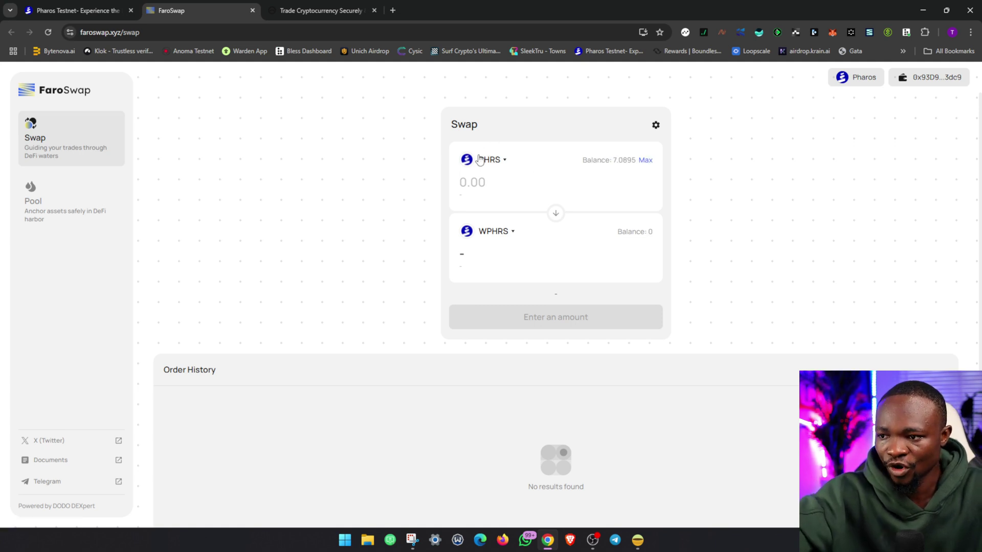
pyautogui.click(491, 231)
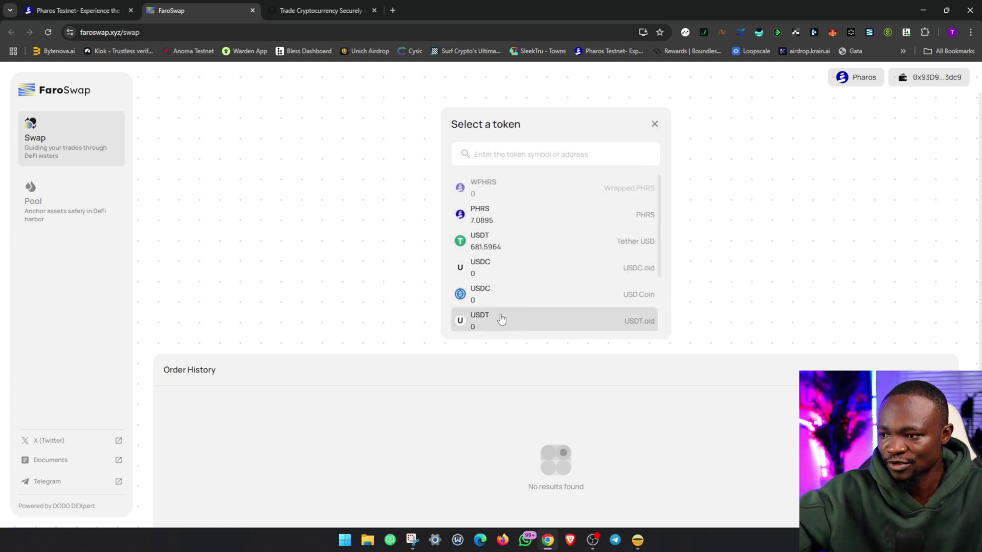
pyautogui.click(497, 216)
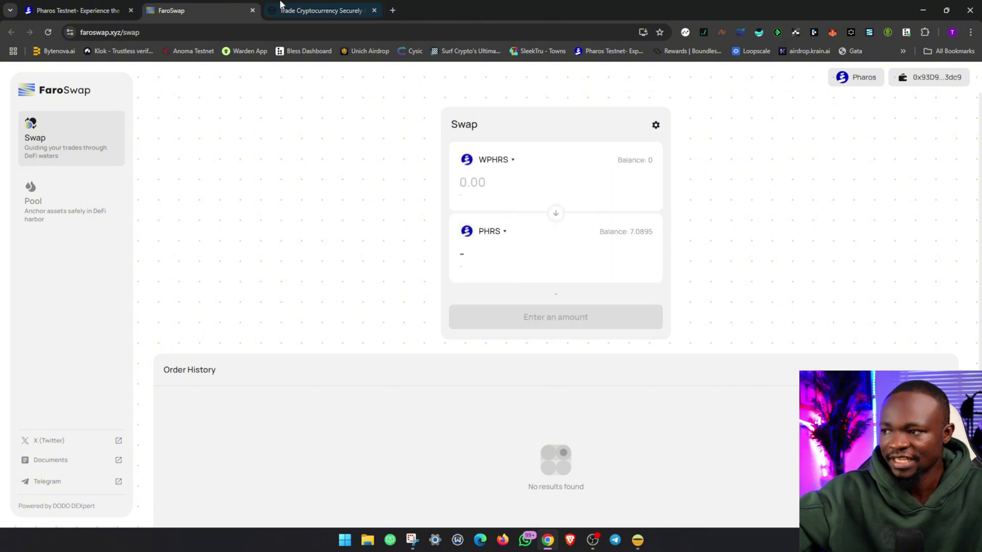
pyautogui.click(316, 8)
pyautogui.click(215, 5)
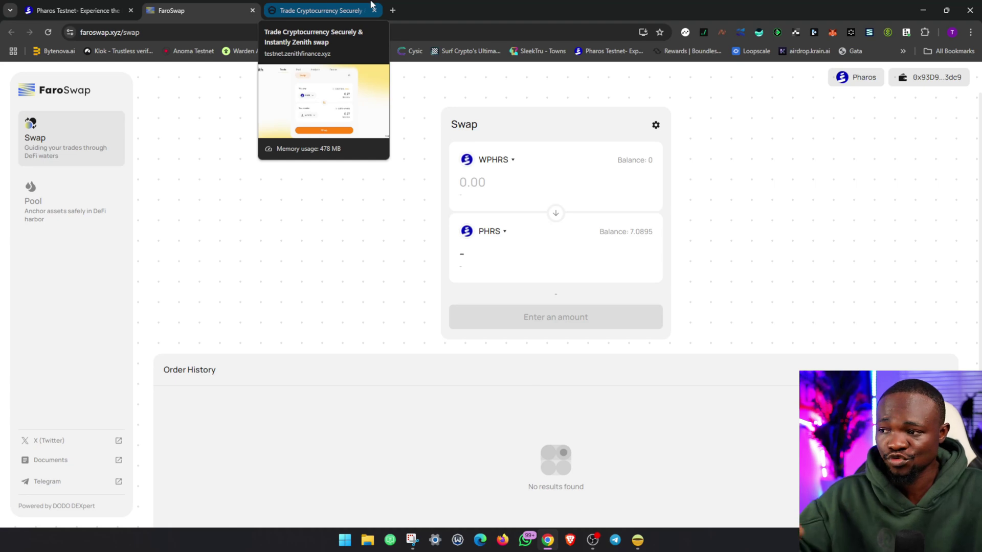
# Step: Return to the Pharos testnet's Experience page and bring up the Send Token To Friends tasks
pyautogui.click(80, 8)
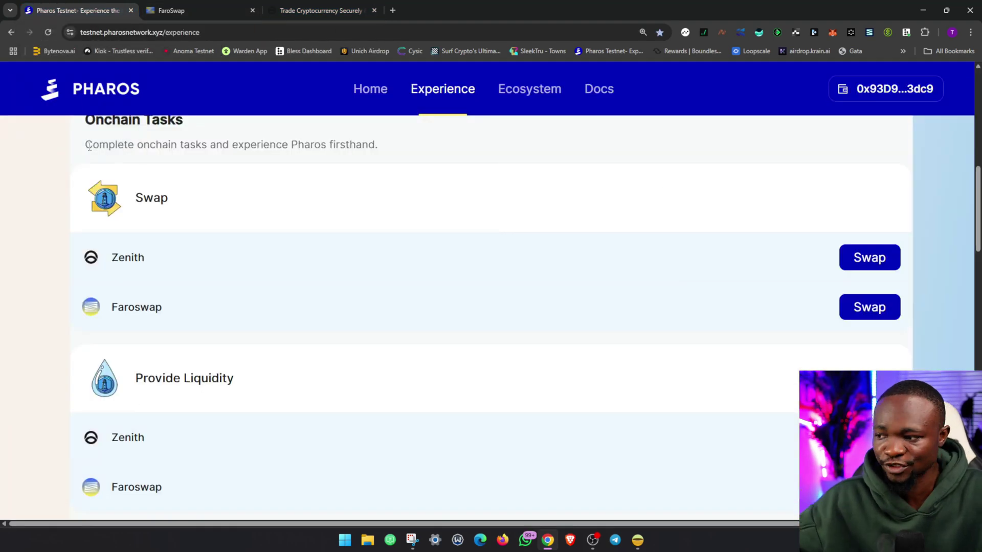
pyautogui.scroll(-2, 158, 247)
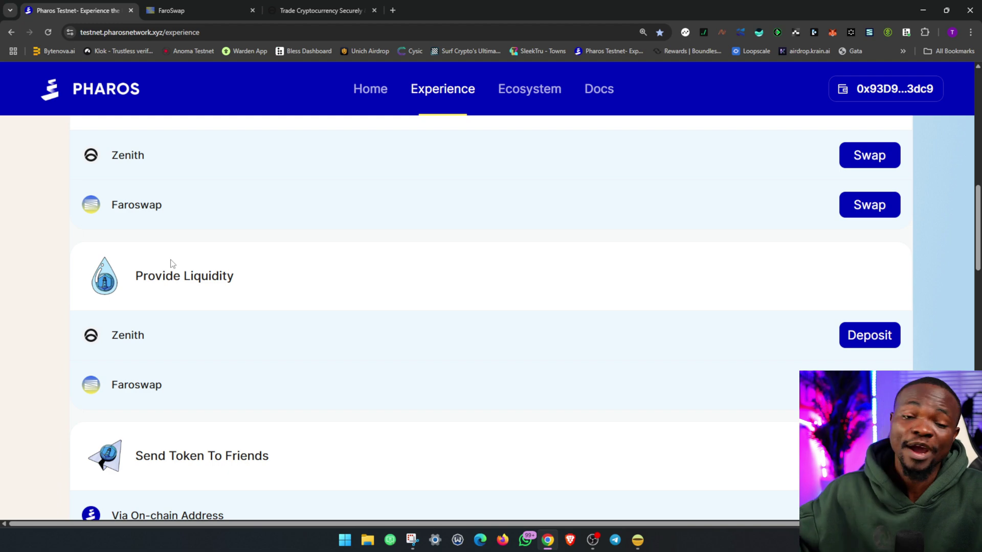
pyautogui.scroll(-3, 179, 297)
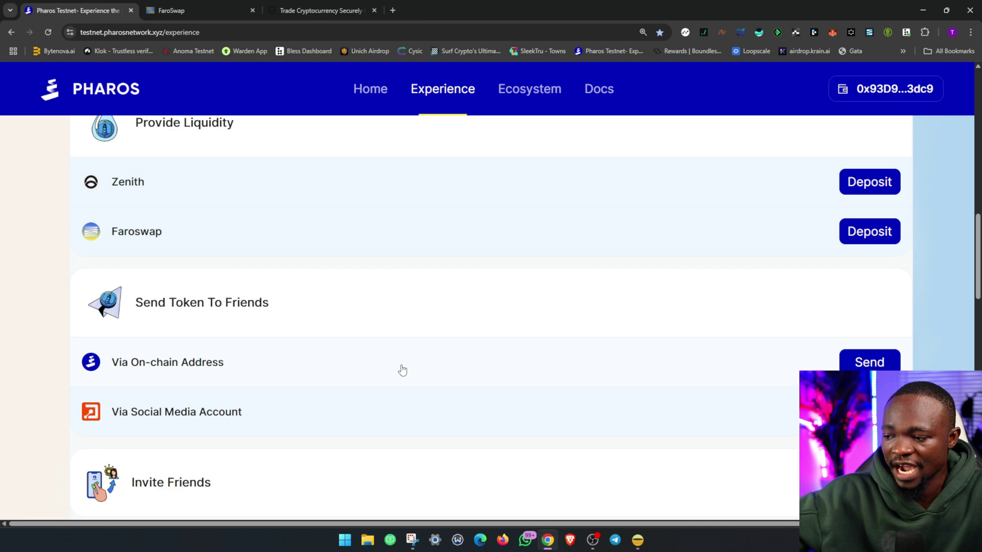
# Step: Open the Send PHRS form for an on-chain address, enter an amount of 1 PHRS and dismiss the form without sending
pyautogui.click(870, 364)
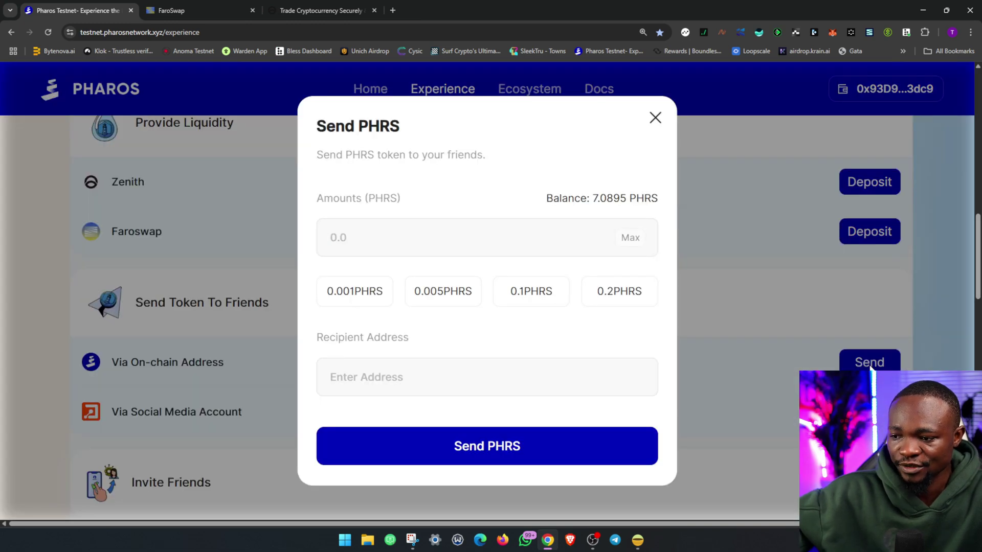
pyautogui.click(377, 239)
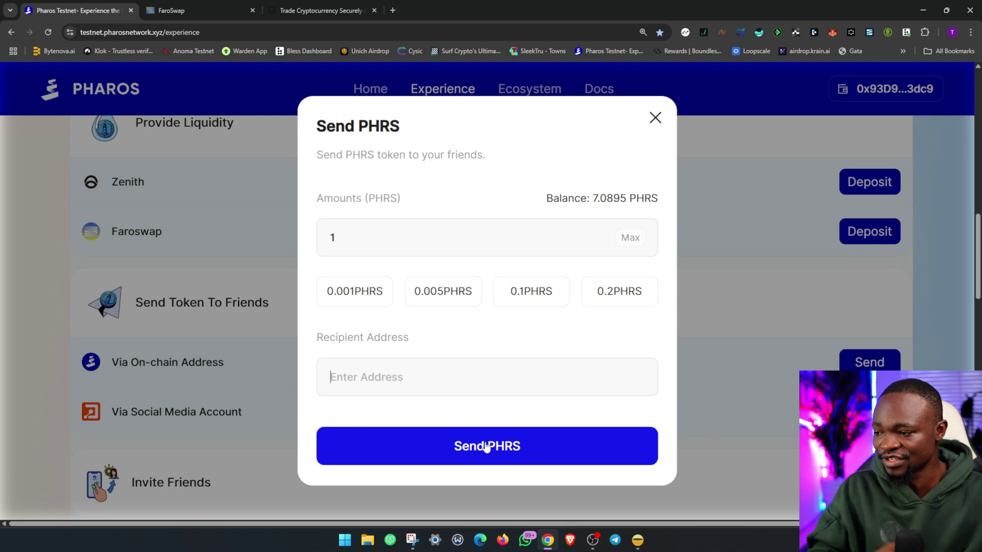
pyautogui.click(65, 418)
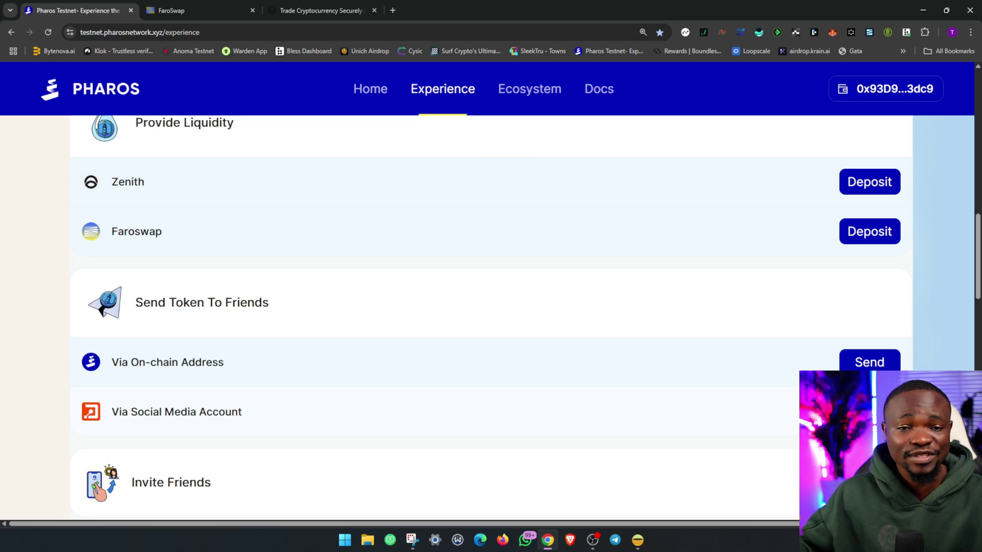
# Step: Look through the remaining onchain tasks, including Pharos Identity Service, RWAfi, Stake, Bitcoin Bridge, CFD Trading and Collect NFTs, and on to the social tasks
pyautogui.scroll(-4, 401, 394)
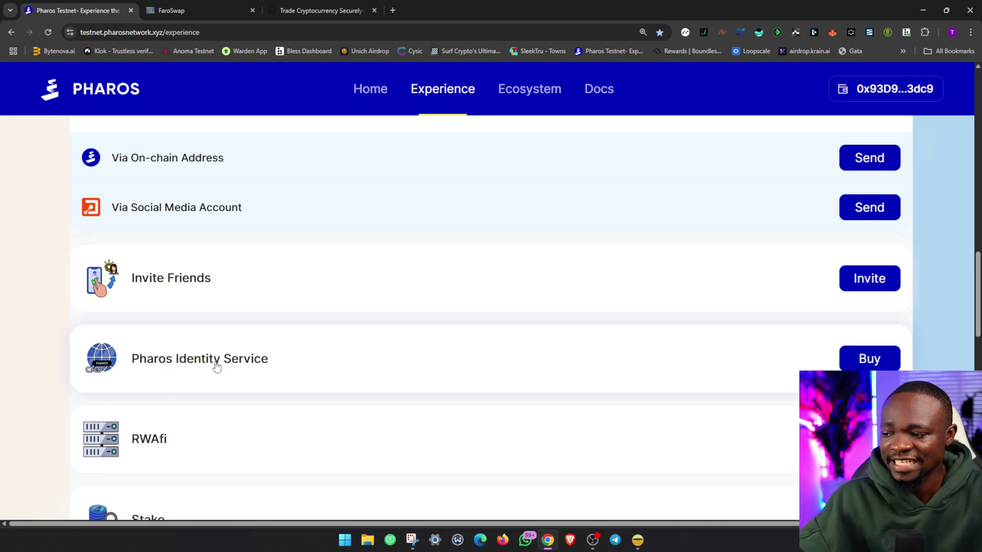
pyautogui.scroll(-2, 215, 367)
pyautogui.scroll(-2, 210, 370)
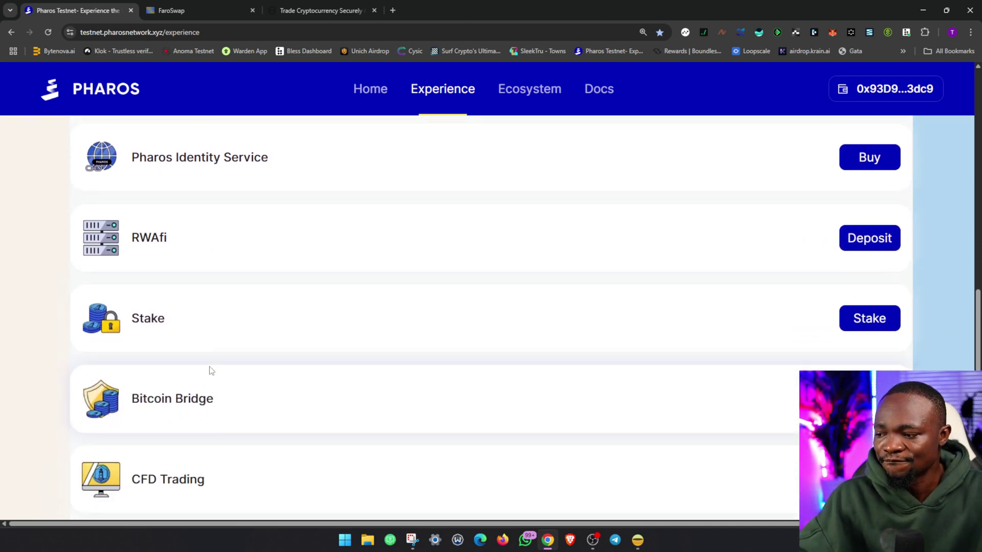
pyautogui.scroll(3, 210, 371)
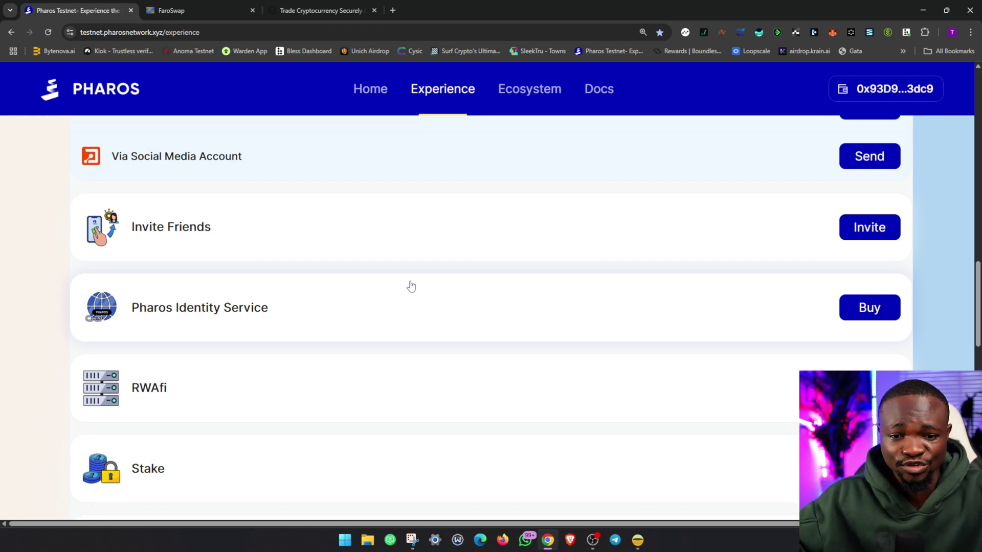
pyautogui.scroll(-3, 204, 423)
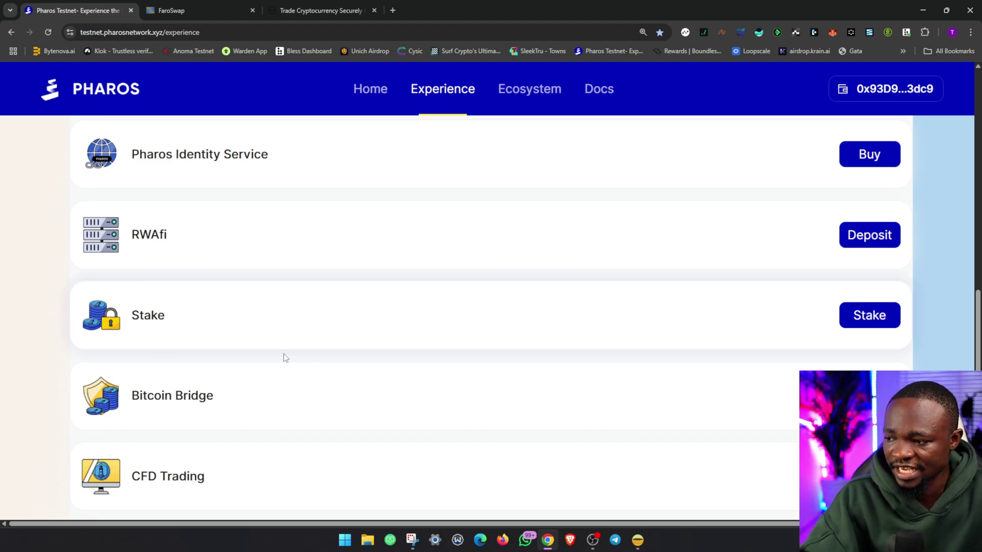
pyautogui.scroll(-1, 283, 357)
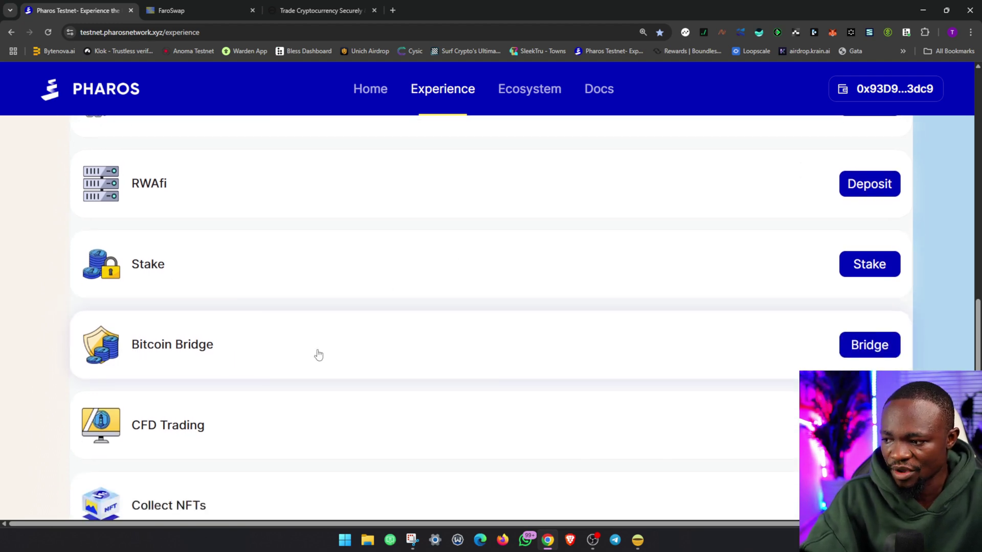
pyautogui.scroll(-2, 266, 373)
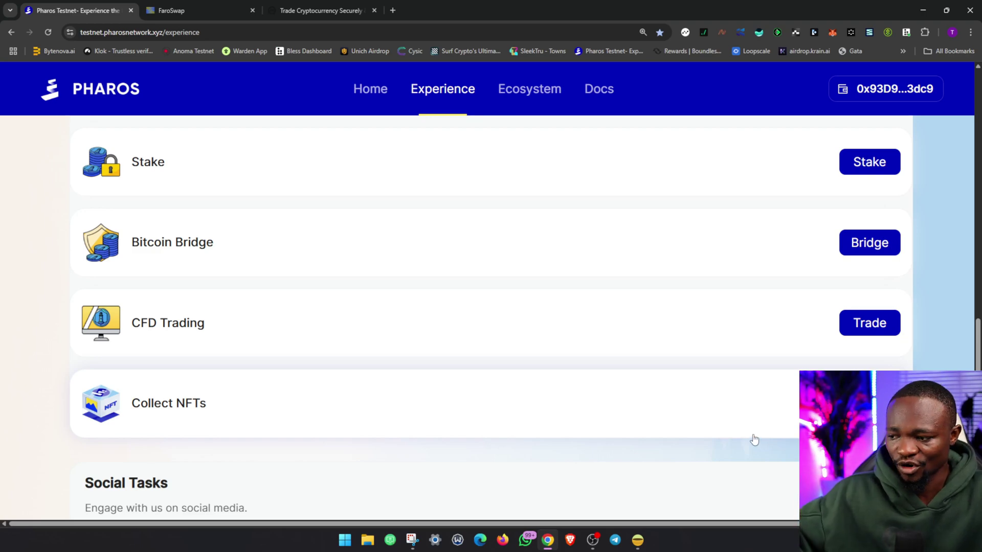
pyautogui.scroll(-6, 716, 438)
pyautogui.scroll(15, 658, 433)
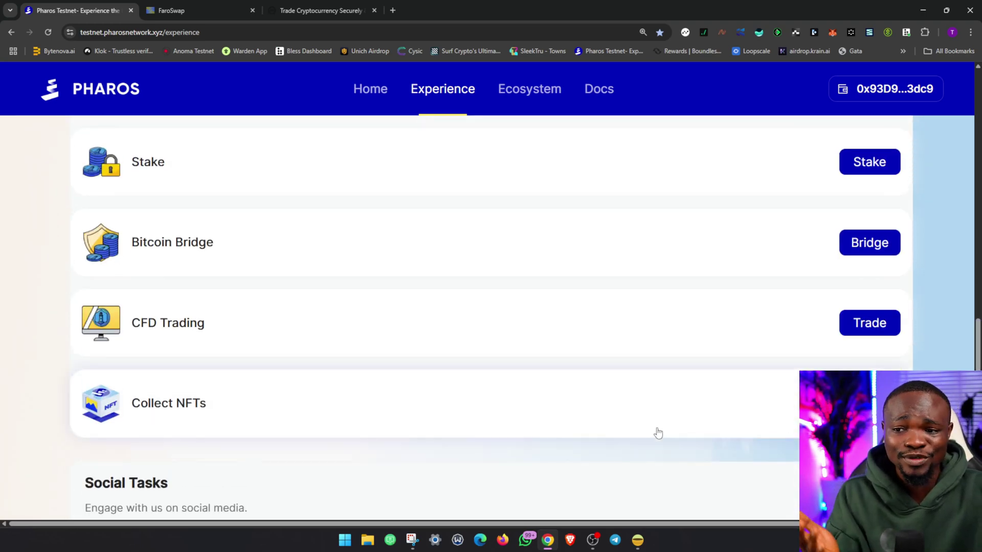